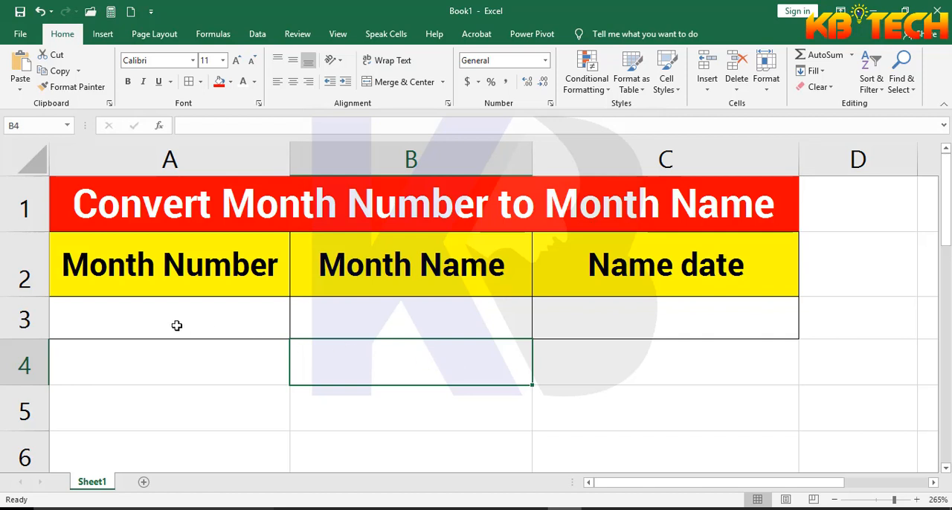
# Enter 5 as the month number in cell A3
pyautogui.click(176, 324)
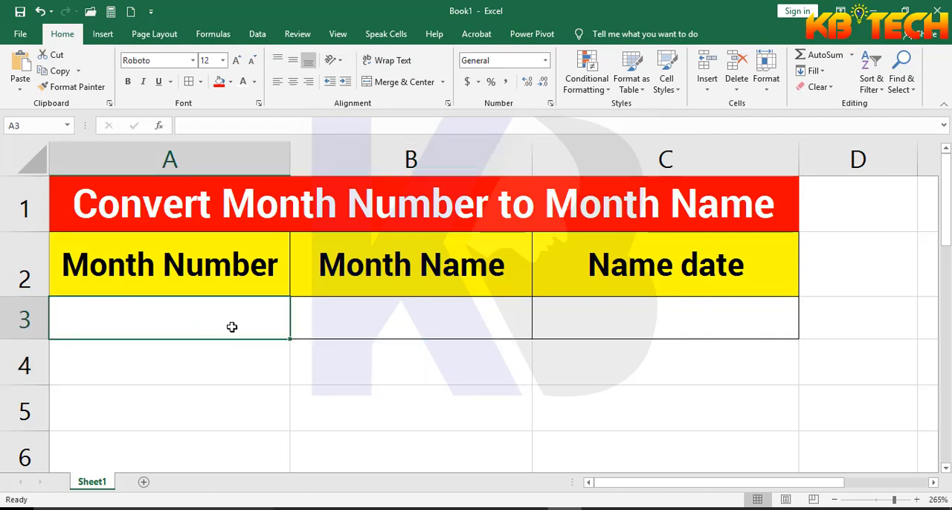
pyautogui.click(441, 315)
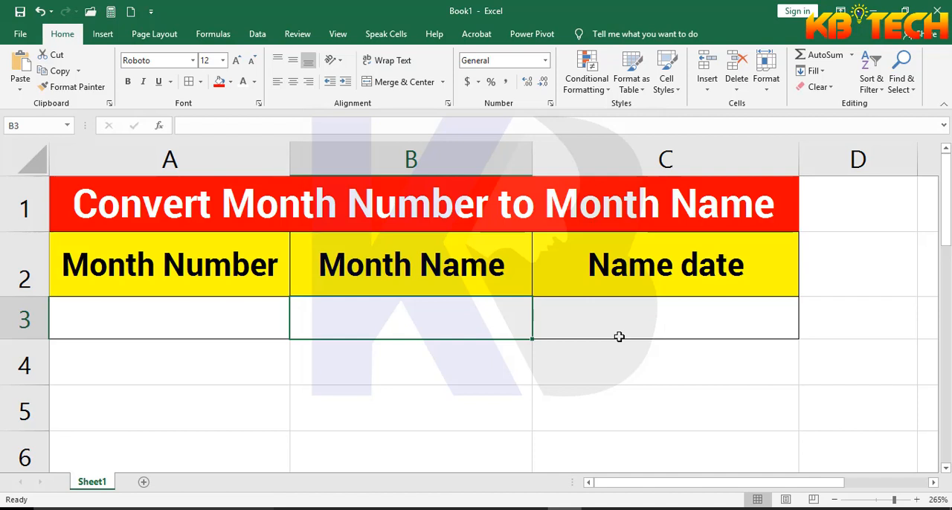
pyautogui.click(210, 317)
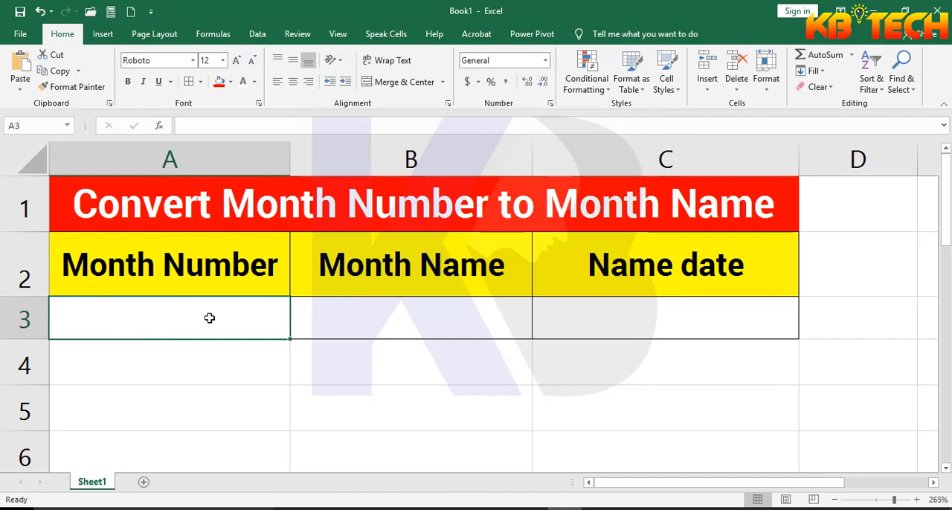
pyautogui.write('5')
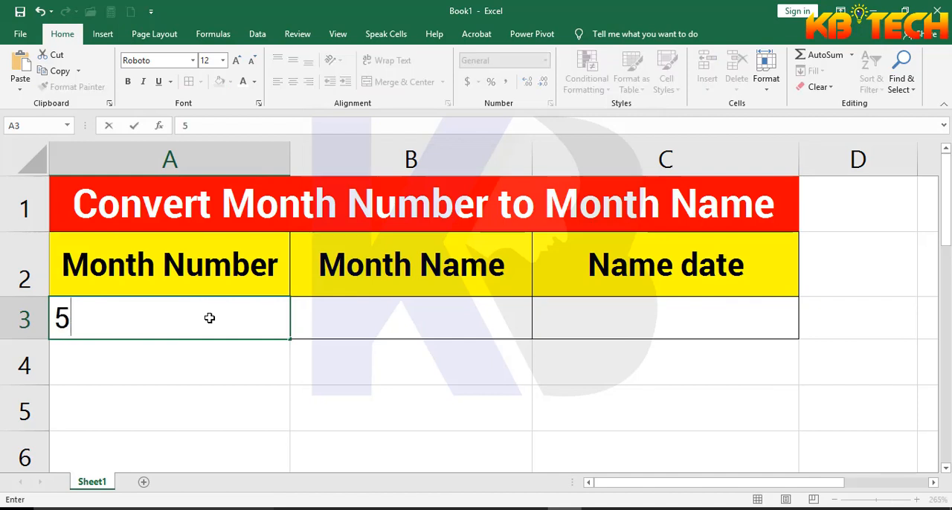
pyautogui.click(339, 397)
# Enter may as plain text in cell B3 under Month Name
pyautogui.click(359, 316)
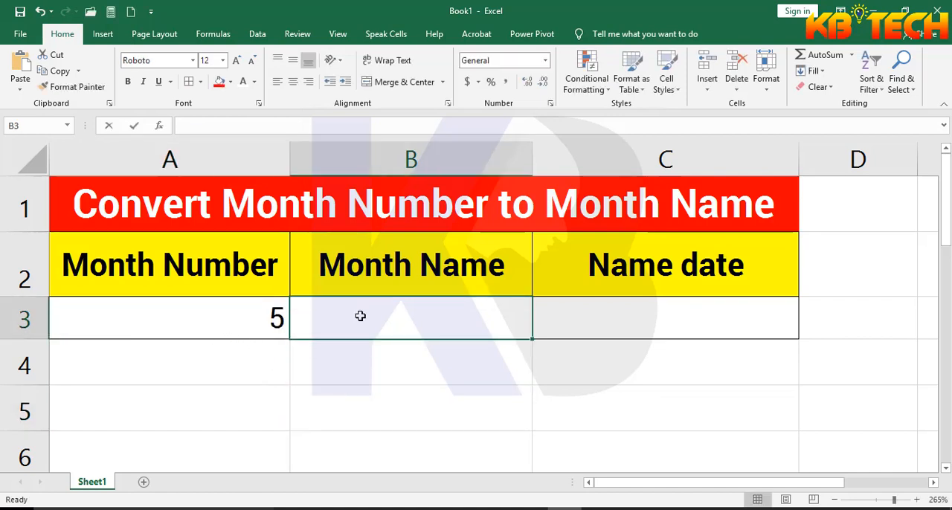
pyautogui.write('may')
pyautogui.press('Return')
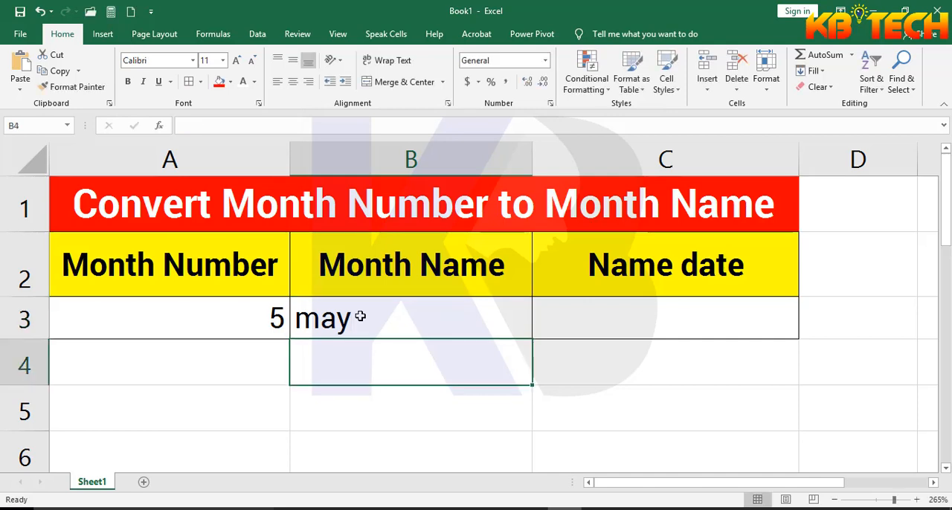
# Clear the manually entered month name from cell B3
pyautogui.click(232, 382)
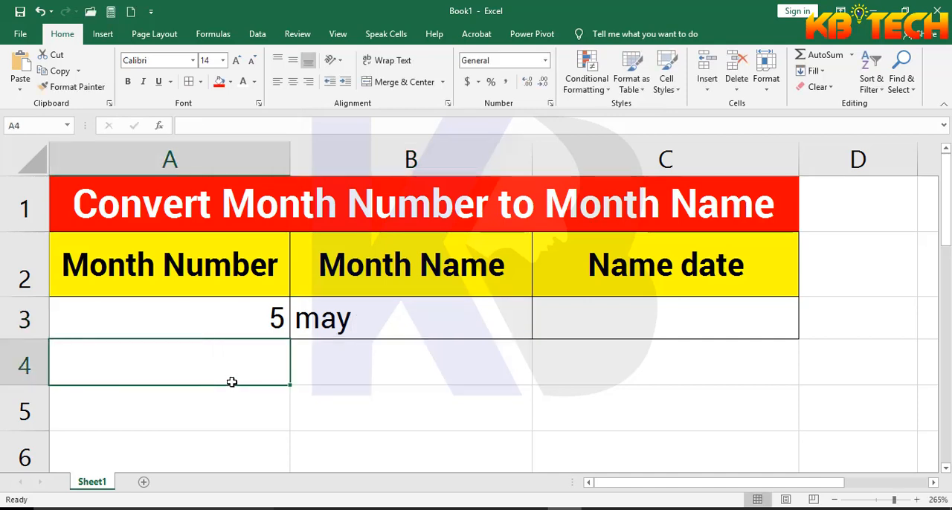
pyautogui.click(222, 328)
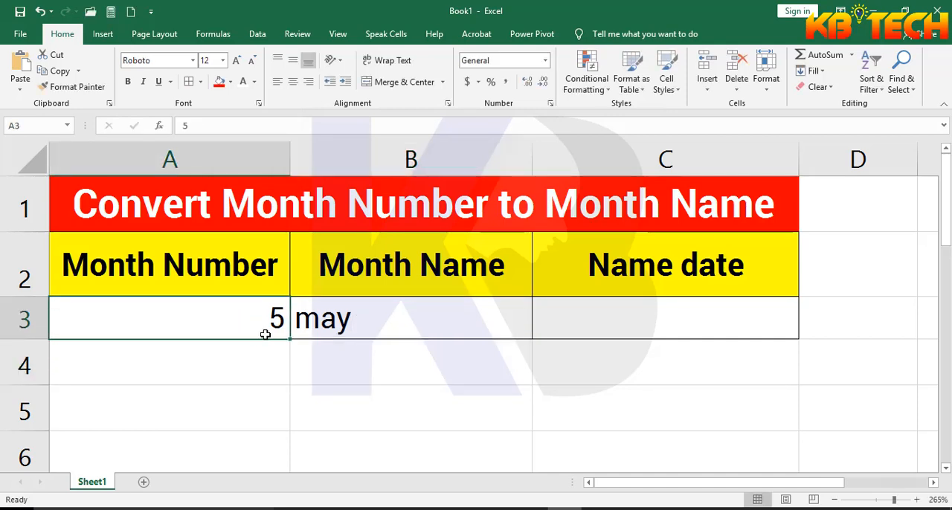
pyautogui.click(362, 325)
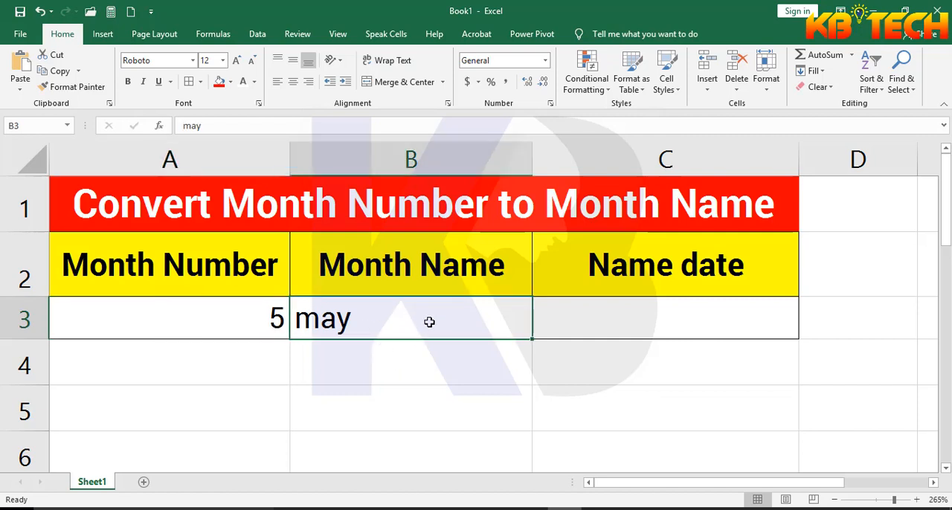
pyautogui.press('Delete')
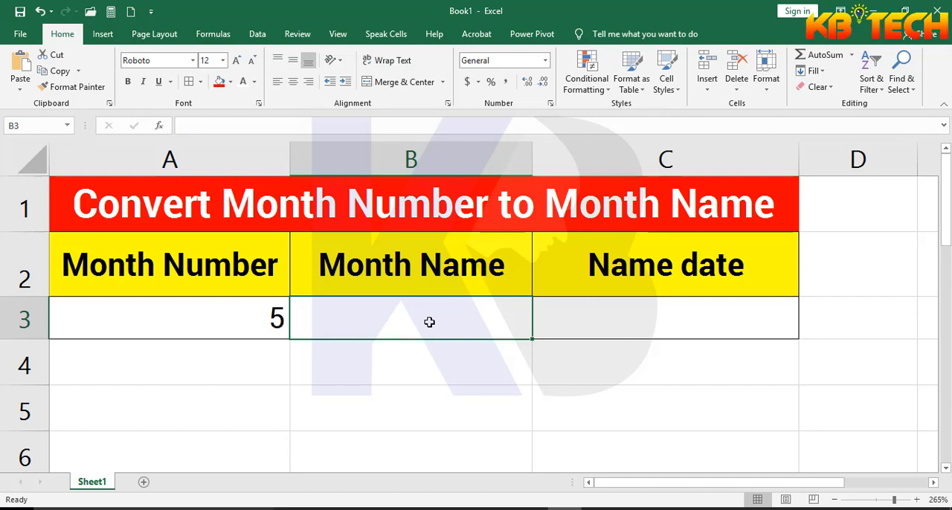
pyautogui.click(408, 379)
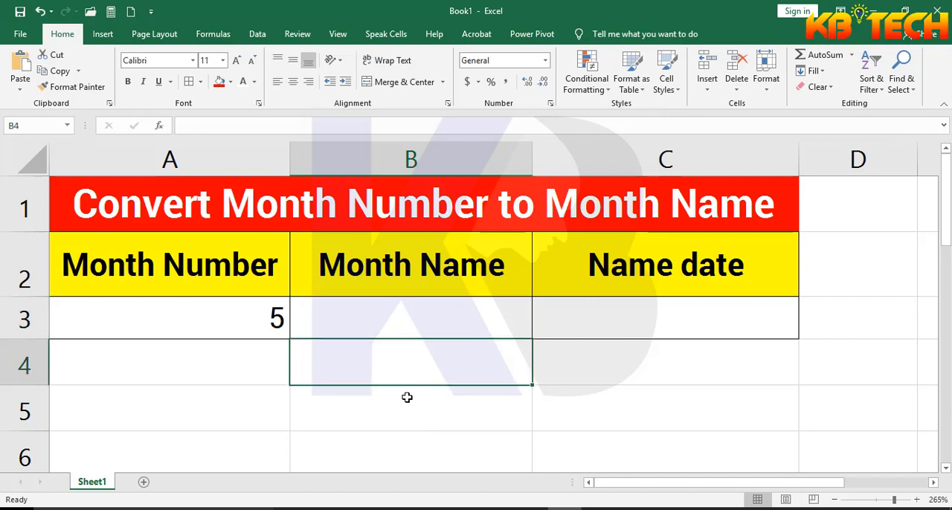
# Start a formula in cell B3 with the TEXT function and a DATE function nested as its value
pyautogui.click(361, 318)
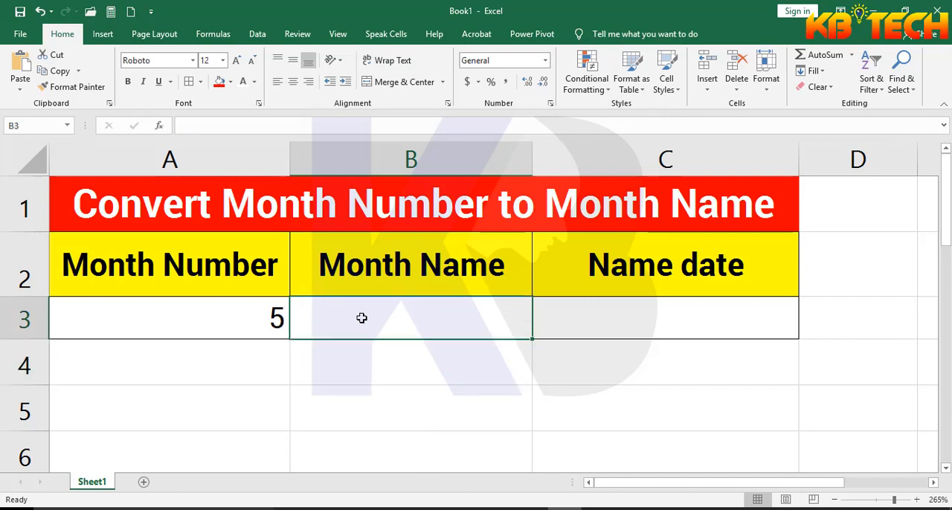
pyautogui.write('=')
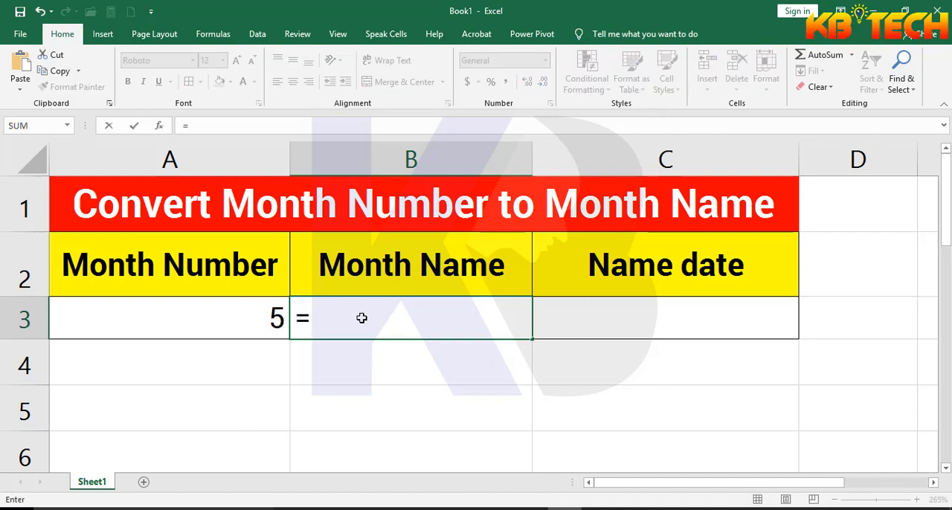
pyautogui.write('te')
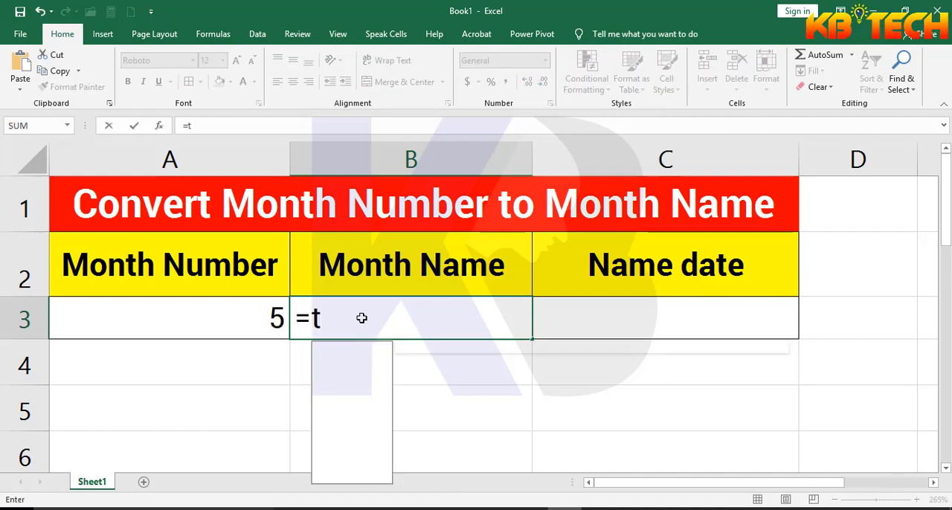
pyautogui.write('x')
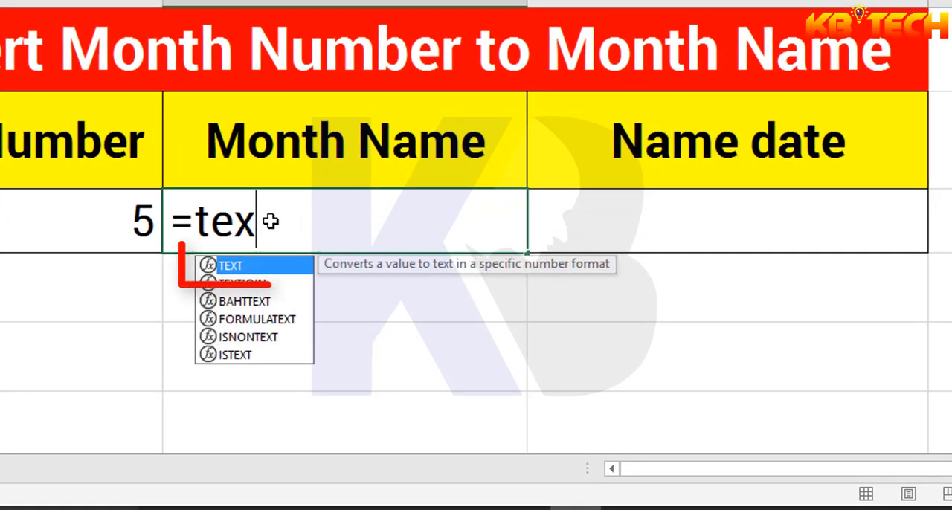
pyautogui.doubleClick(254, 268)
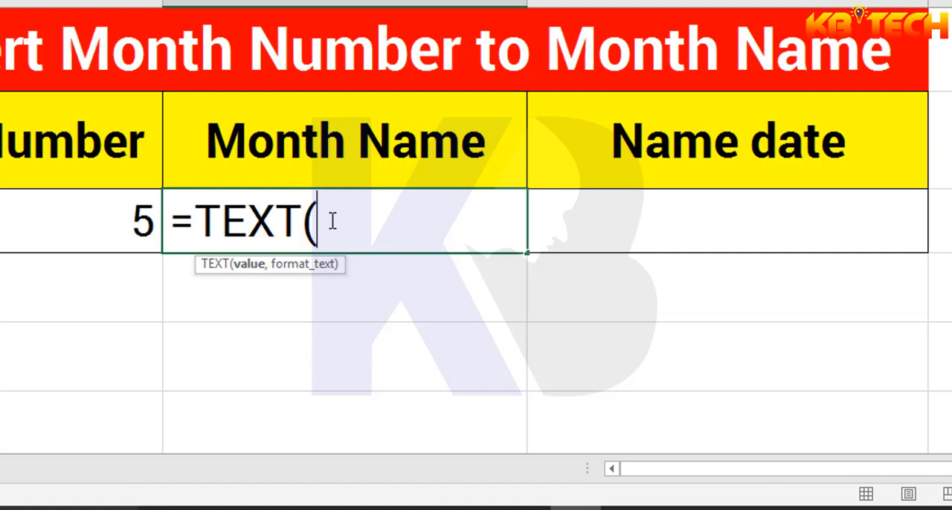
pyautogui.write('da')
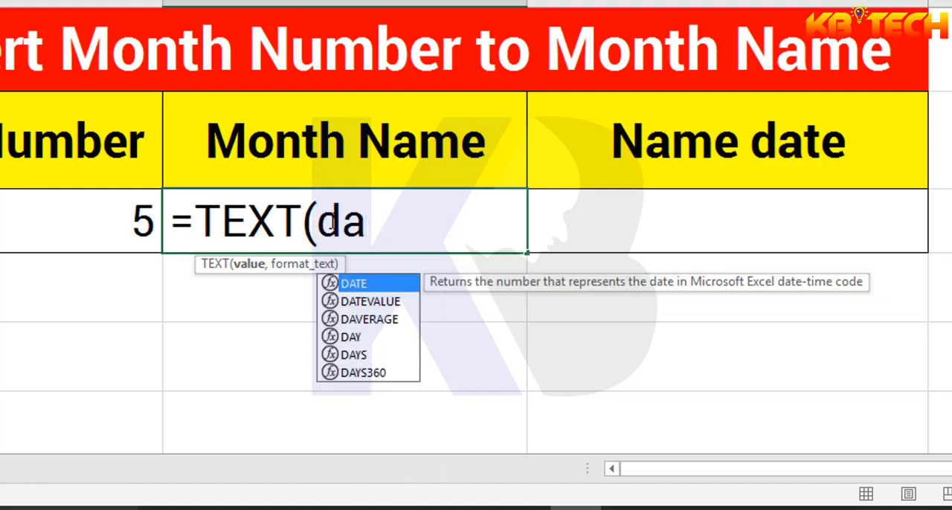
pyautogui.doubleClick(370, 285)
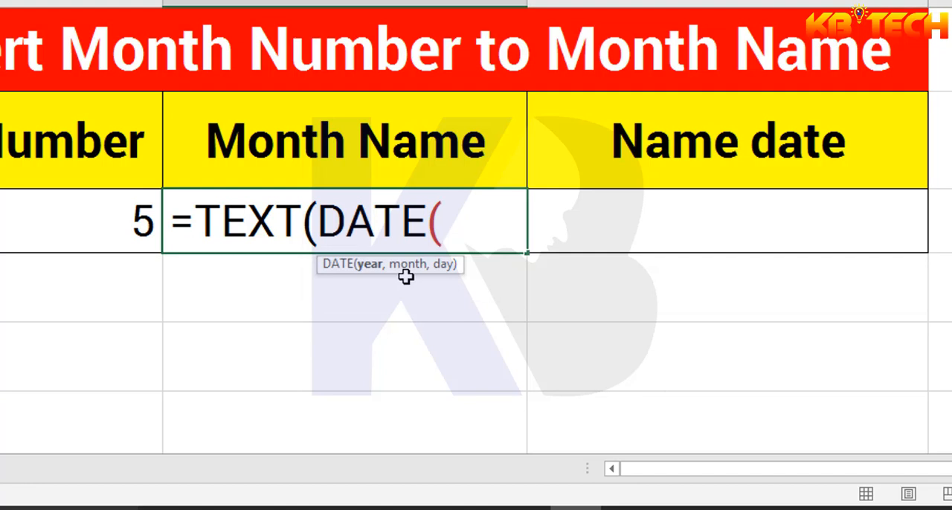
# Fill in the DATE arguments with year 2020, month from cell A3 and day 05, and close the DATE function
pyautogui.write('2020')
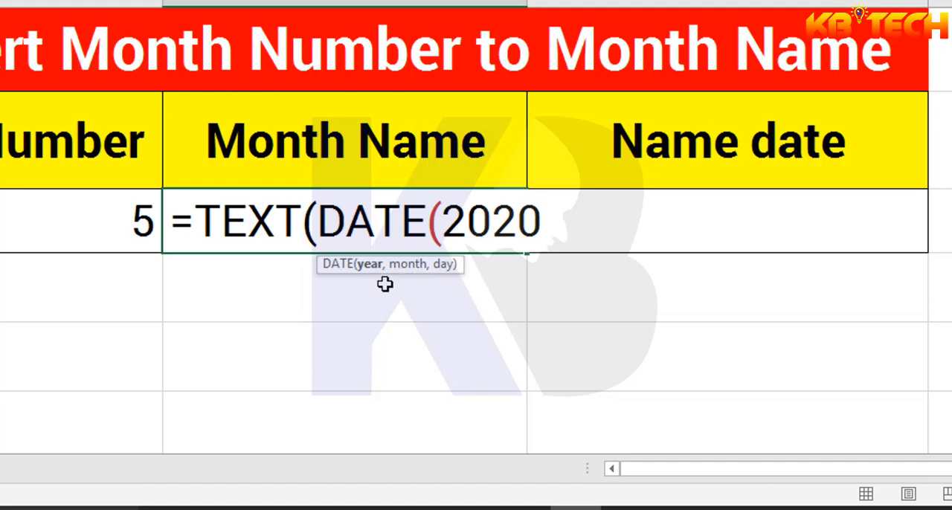
pyautogui.write(',')
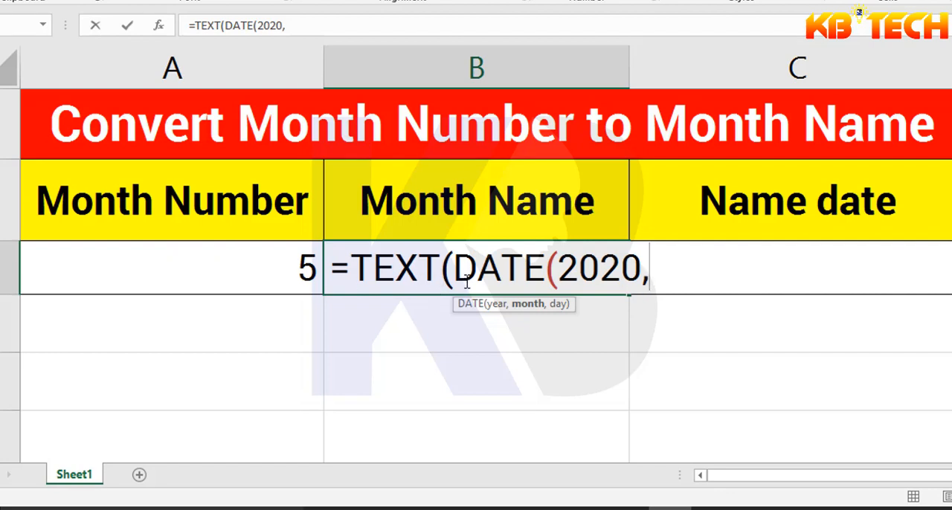
pyautogui.click(289, 269)
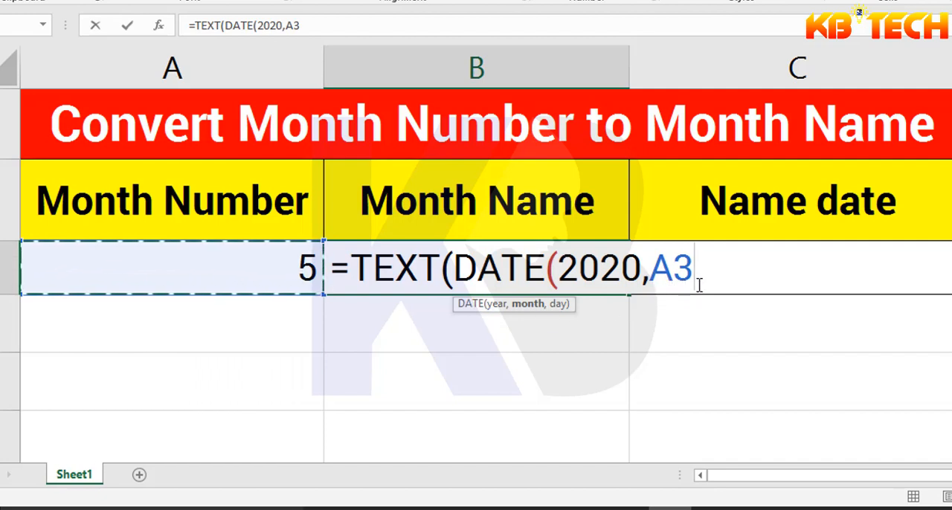
pyautogui.write(',')
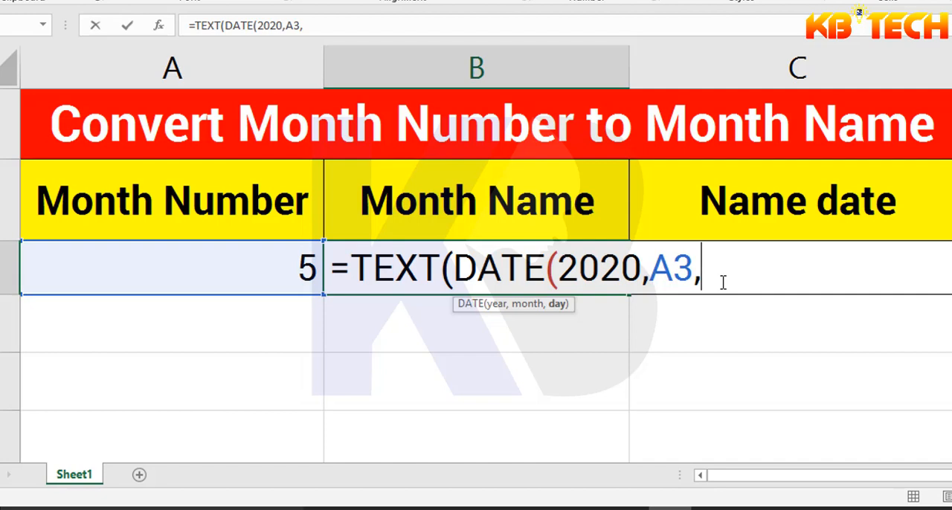
pyautogui.write('05')
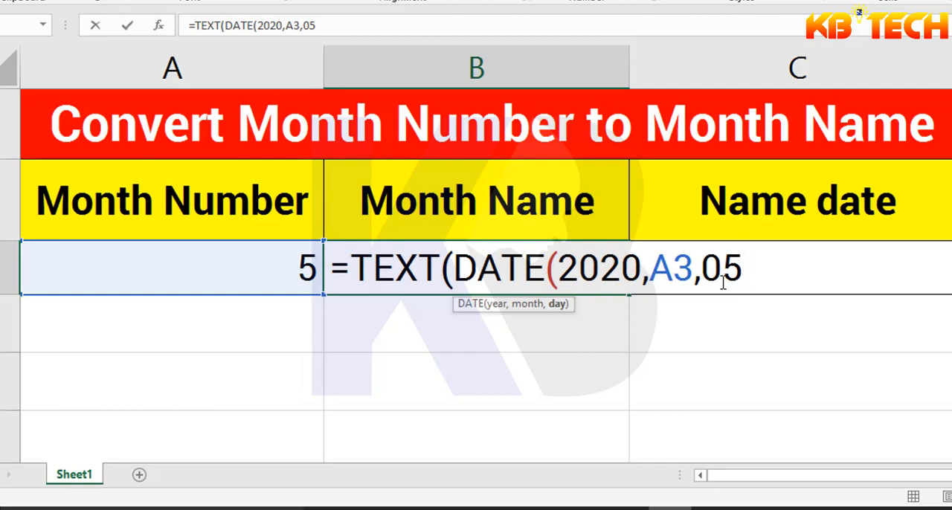
pyautogui.write(')')
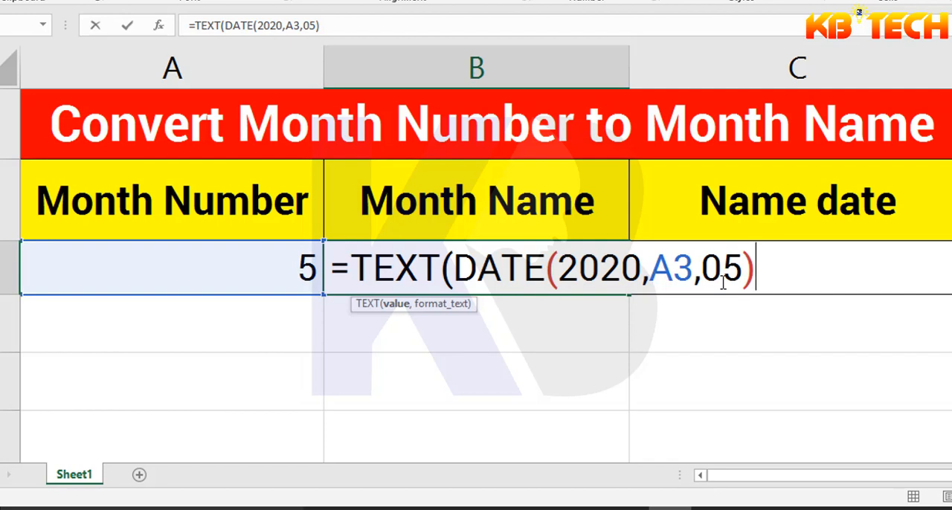
pyautogui.write(',')
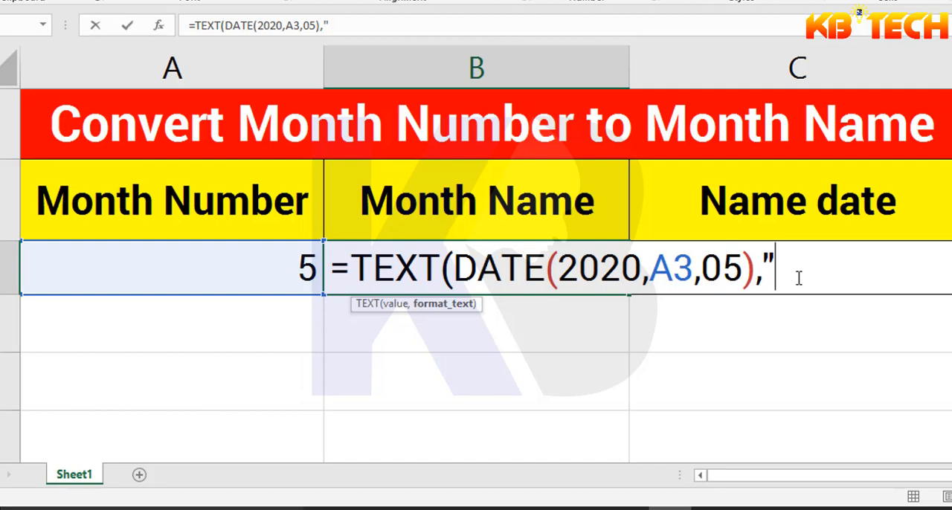
# Complete the TEXT formula in B3 with the format text "MMM" and commit it
pyautogui.write('MMM')
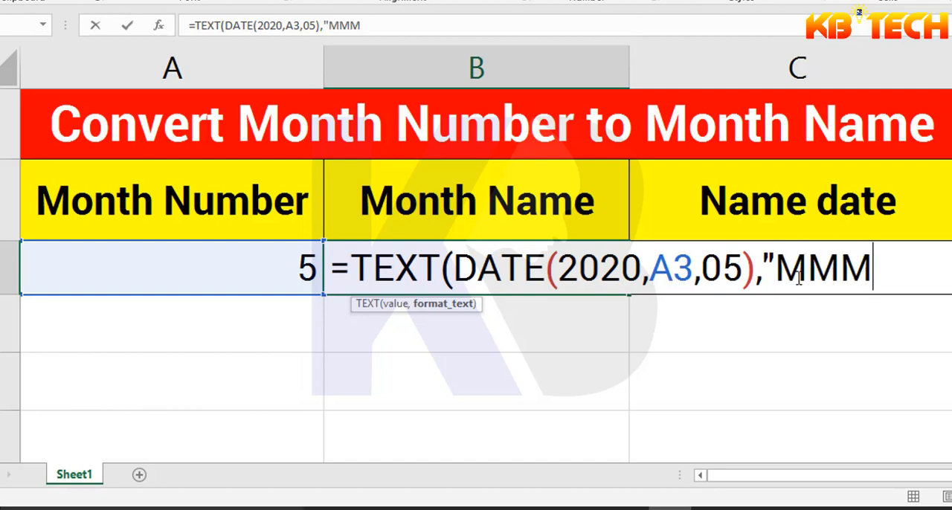
pyautogui.write('")')
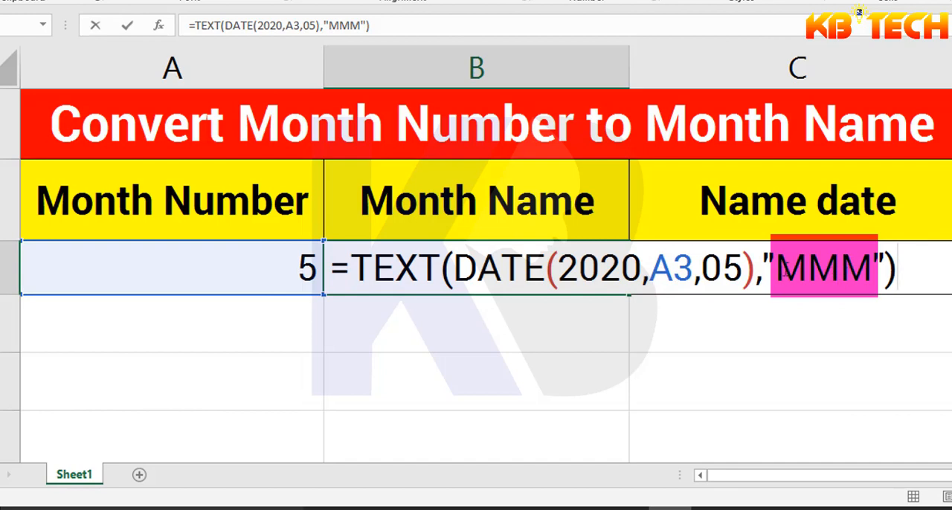
pyautogui.moveTo(776, 269); pyautogui.dragTo(873, 279)
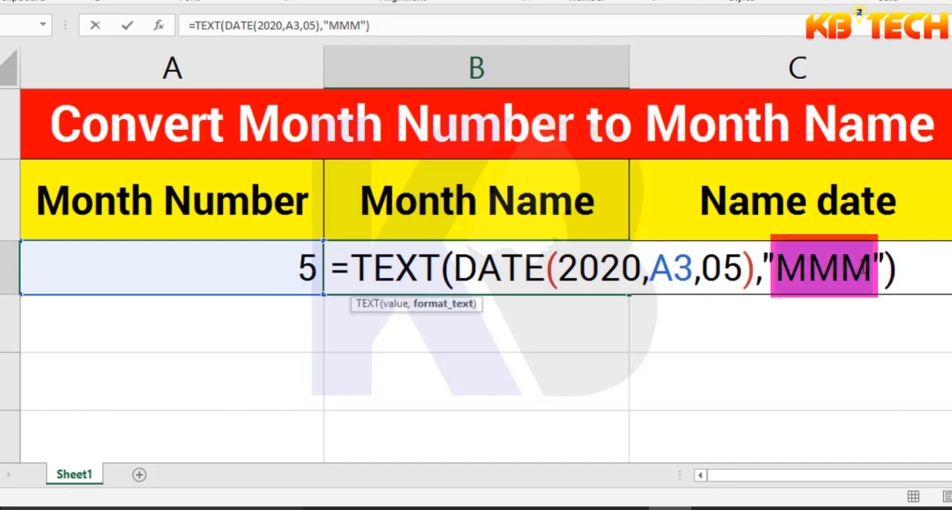
pyautogui.press('Return')
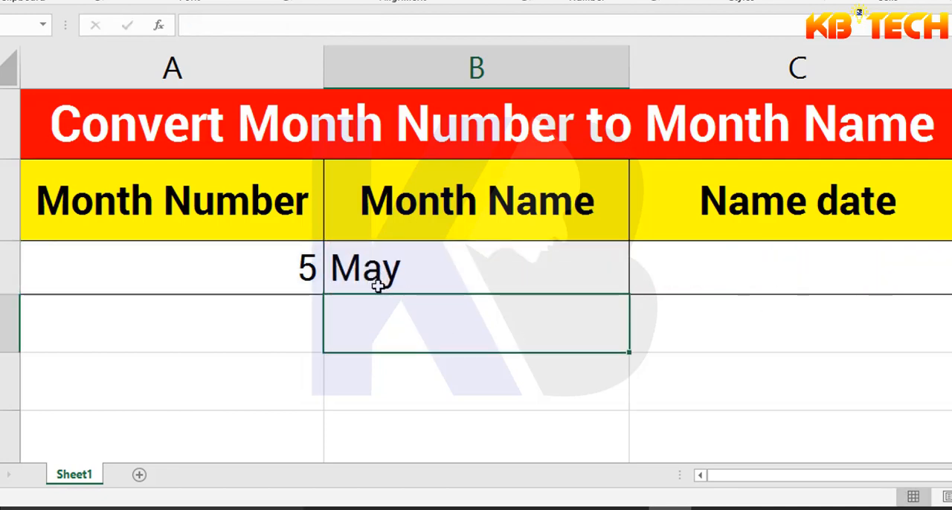
# Change the month number in cell A3 to 9 to test the formula
pyautogui.click(293, 265)
pyautogui.write('9')
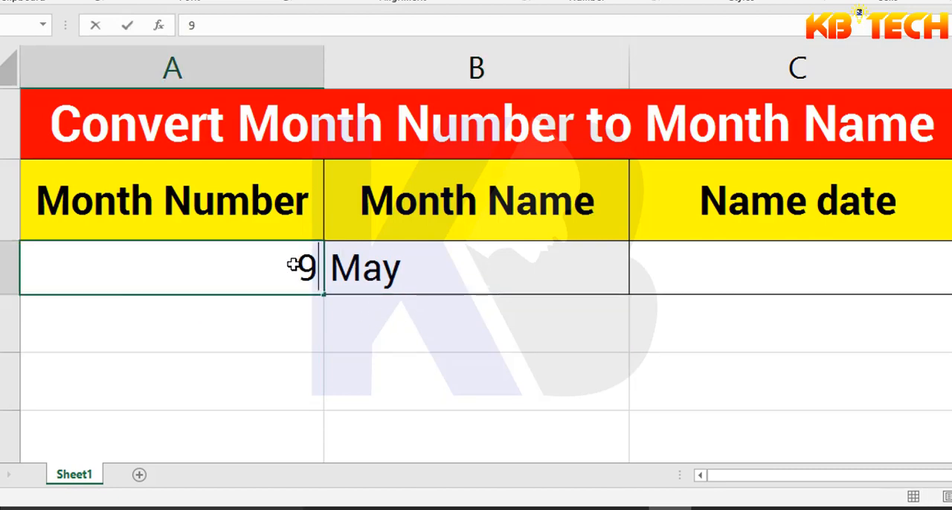
pyautogui.press('Return')
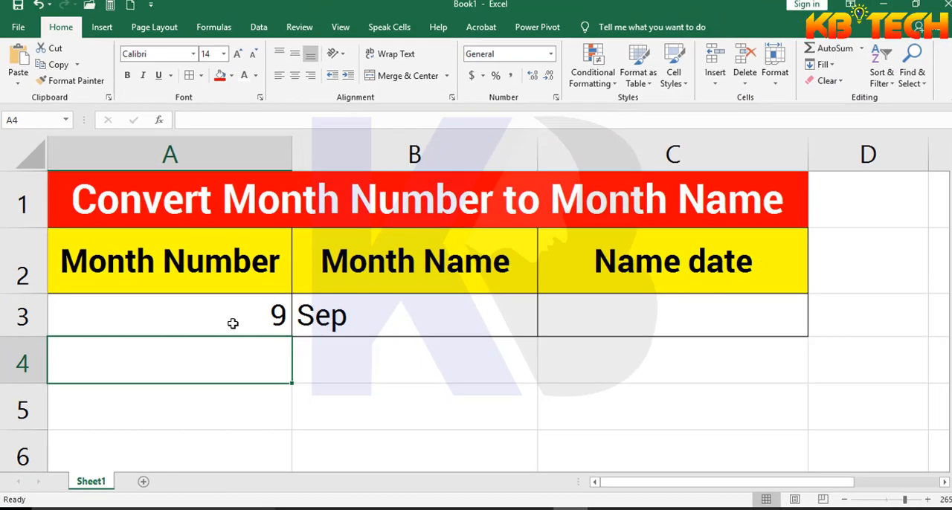
# Format cells A3:C3 as bold, 14 pt text, centred horizontally and vertically
pyautogui.moveTo(256, 274); pyautogui.dragTo(866, 267)
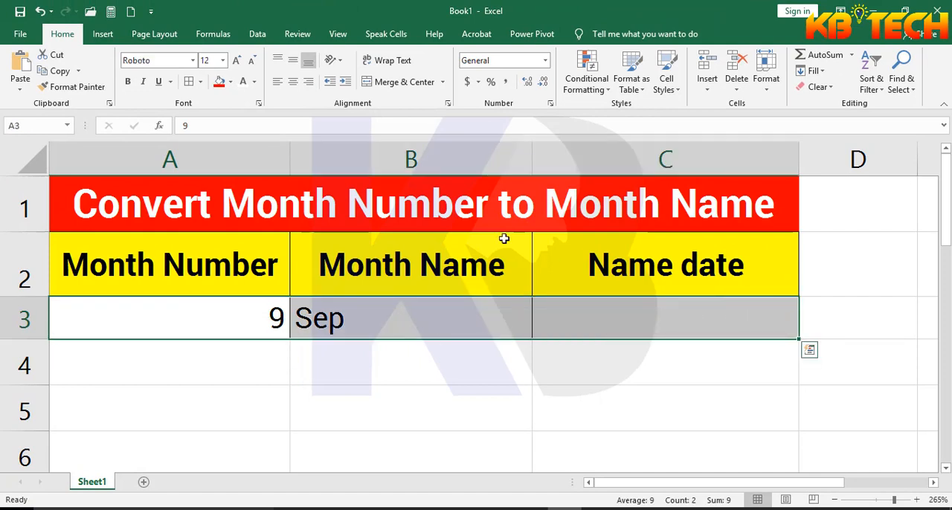
pyautogui.click(293, 81)
pyautogui.click(295, 64)
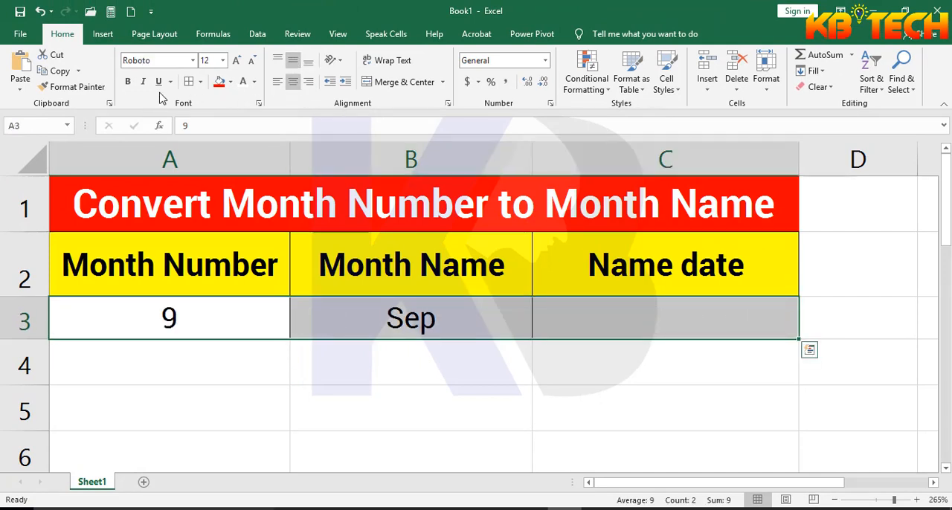
pyautogui.click(128, 83)
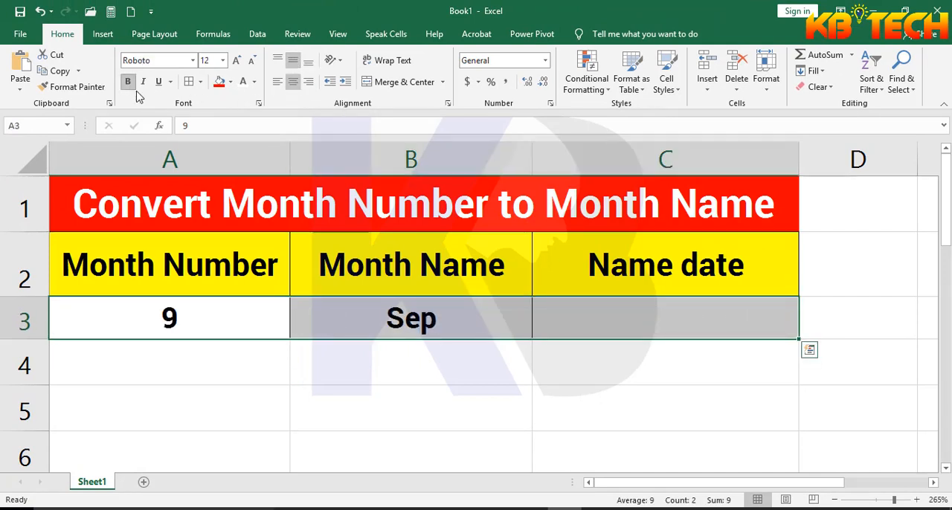
pyautogui.click(235, 61)
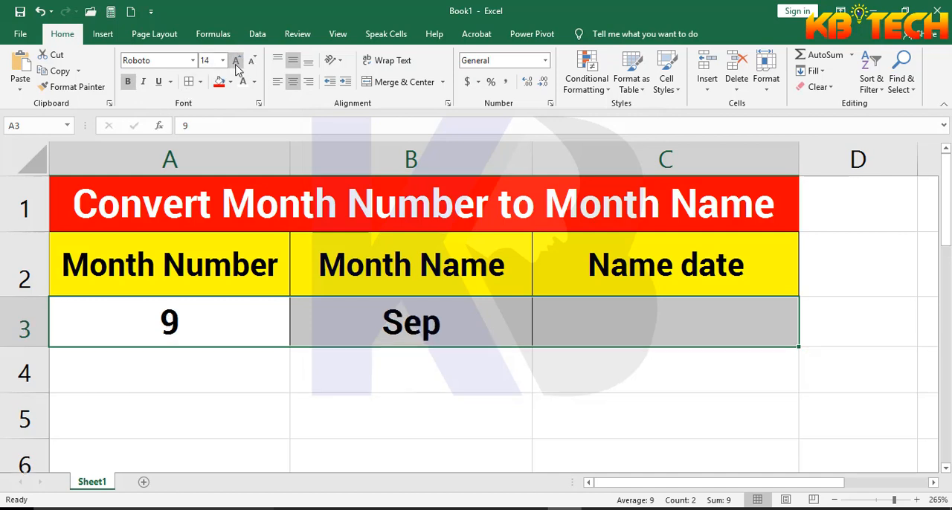
# Change the month number in cell A3 to 10 to test the month name formula
pyautogui.click(421, 331)
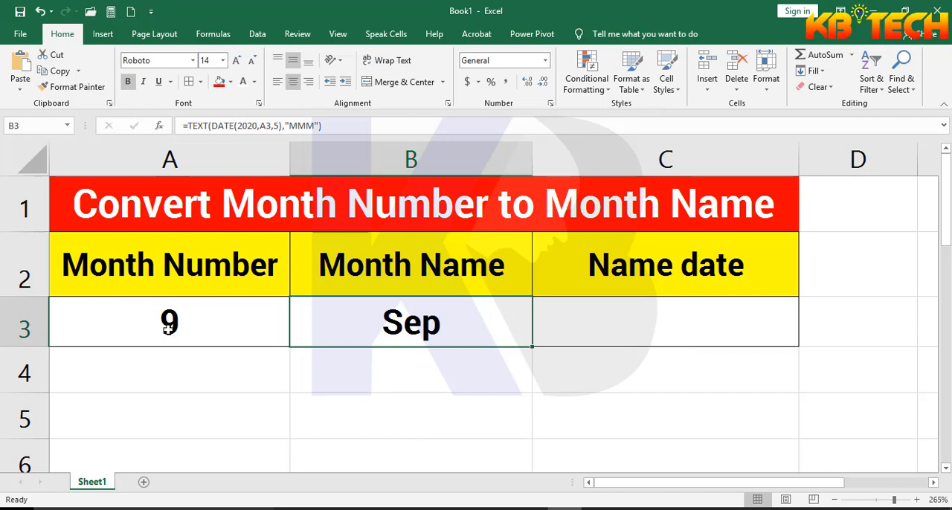
pyautogui.click(189, 322)
pyautogui.write('10')
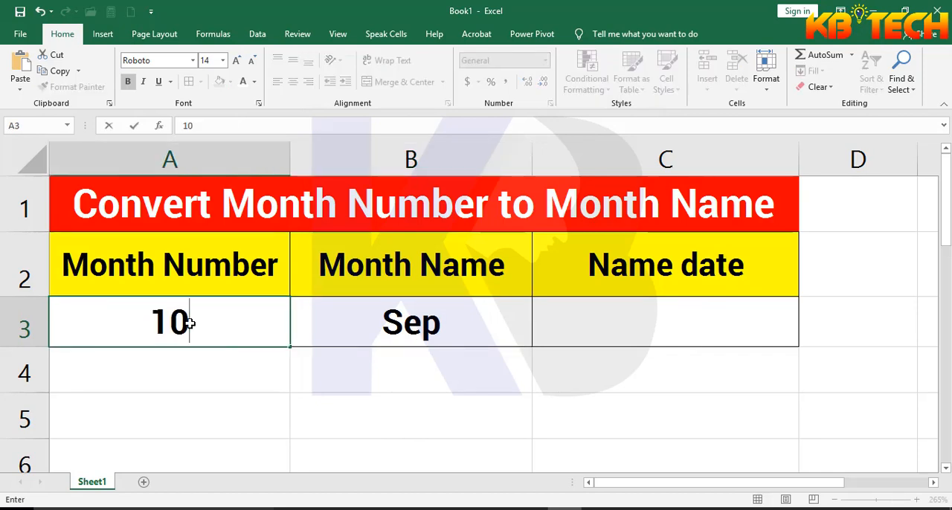
pyautogui.press('Return')
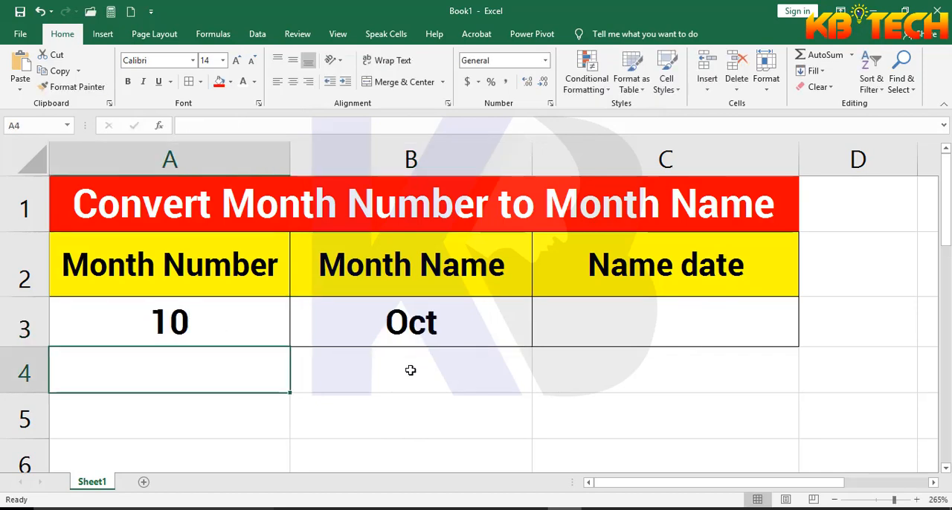
# Change the format text of the TEXT formula in B3 to "MMMM" for full month names
pyautogui.click(428, 326)
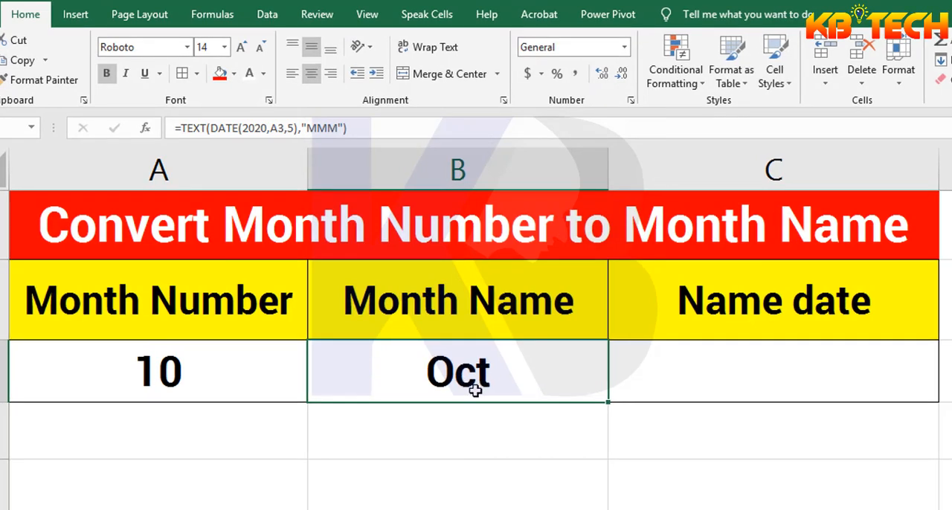
pyautogui.doubleClick(463, 374)
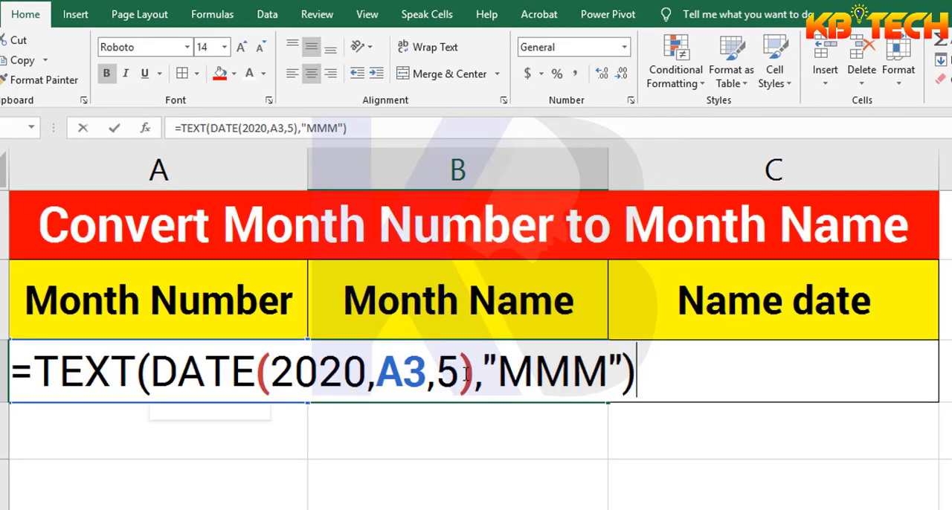
pyautogui.click(606, 372)
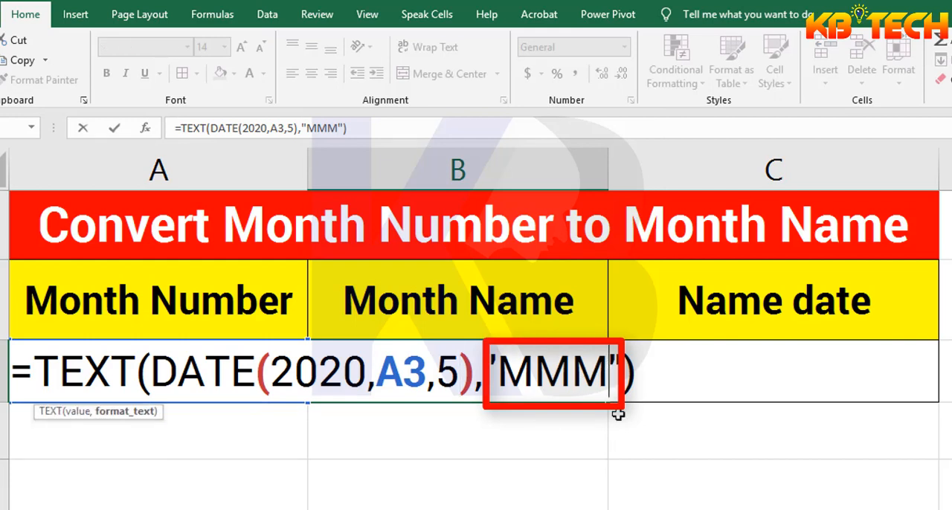
pyautogui.write('M')
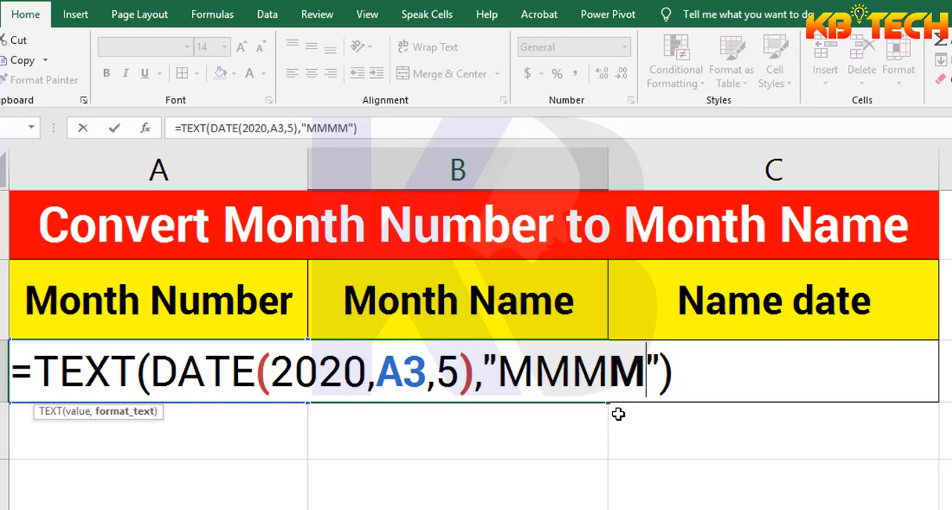
pyautogui.press('Return')
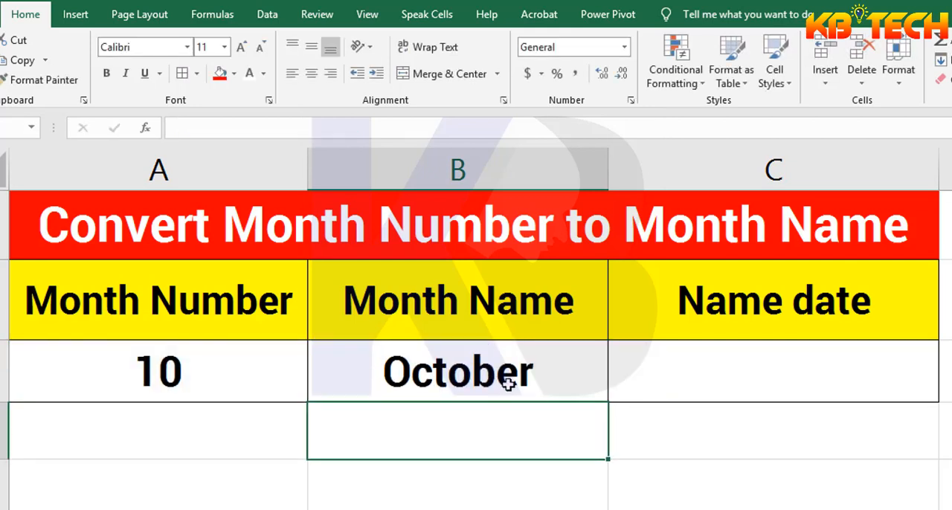
# Test the full month name formula by setting cell A3 to 9 and to 7
pyautogui.click(214, 375)
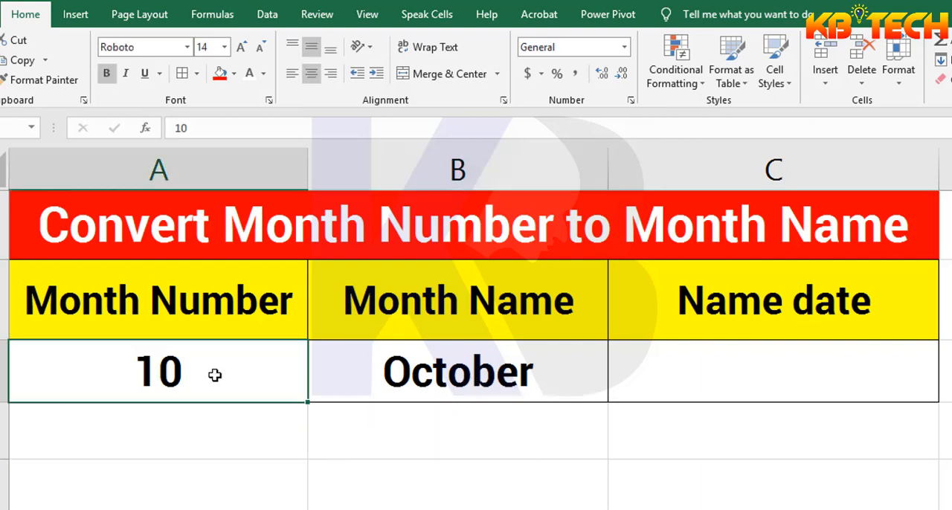
pyautogui.write('9')
pyautogui.press('Return')
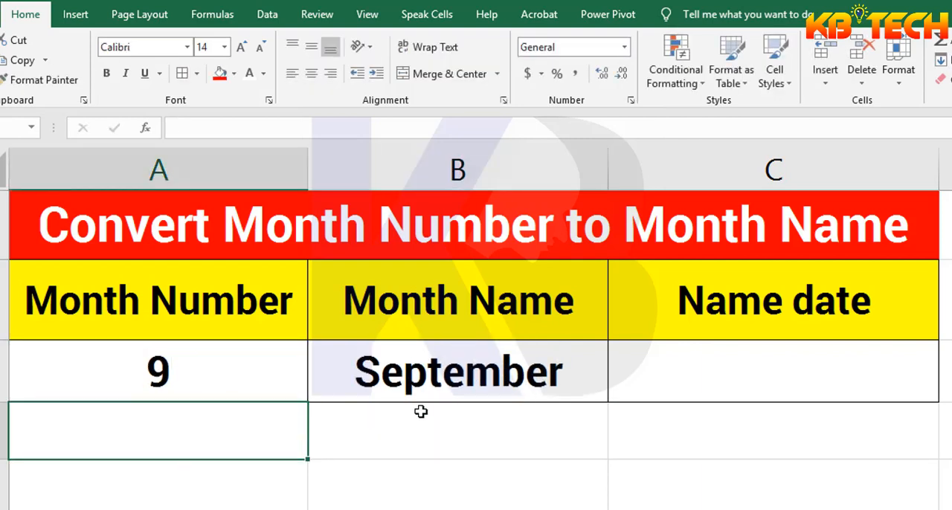
pyautogui.click(172, 365)
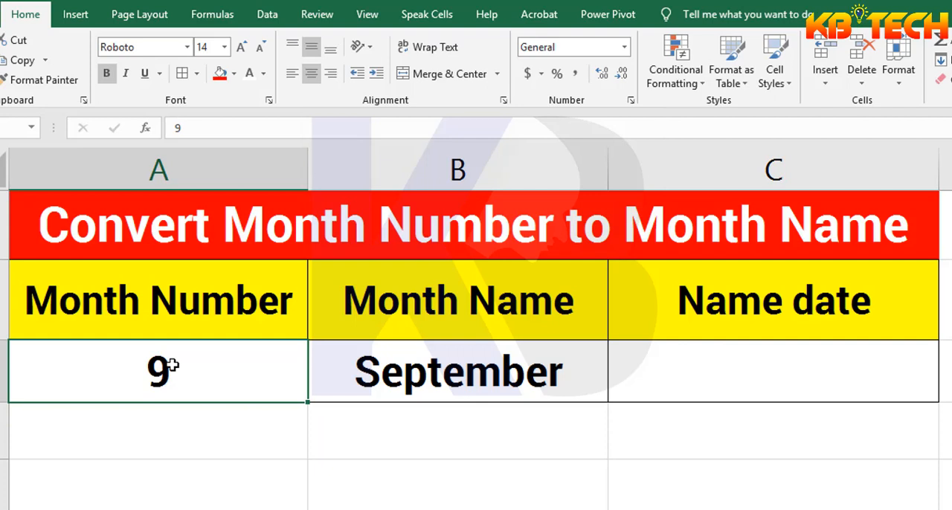
pyautogui.write('7')
pyautogui.press('Return')
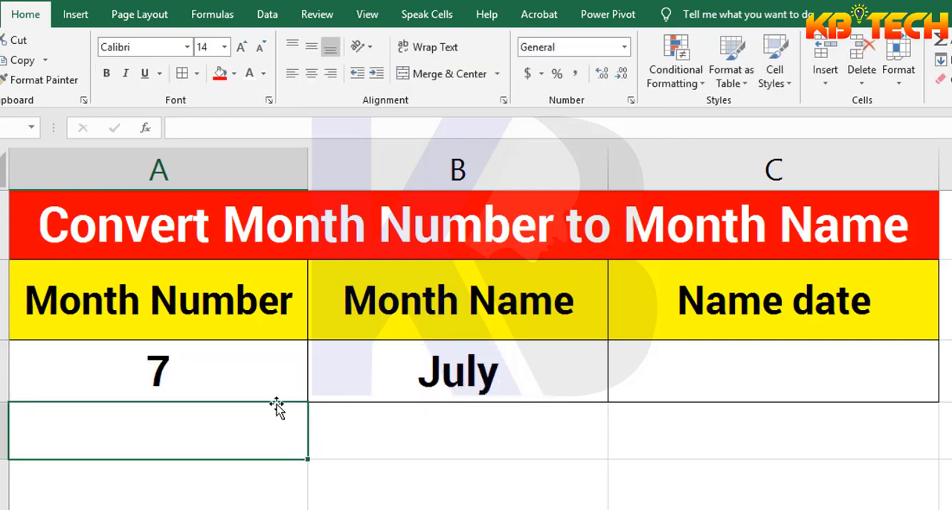
# Start a formula in cell C3 under Name date with a DATE function nested inside TEXT
pyautogui.click(462, 381)
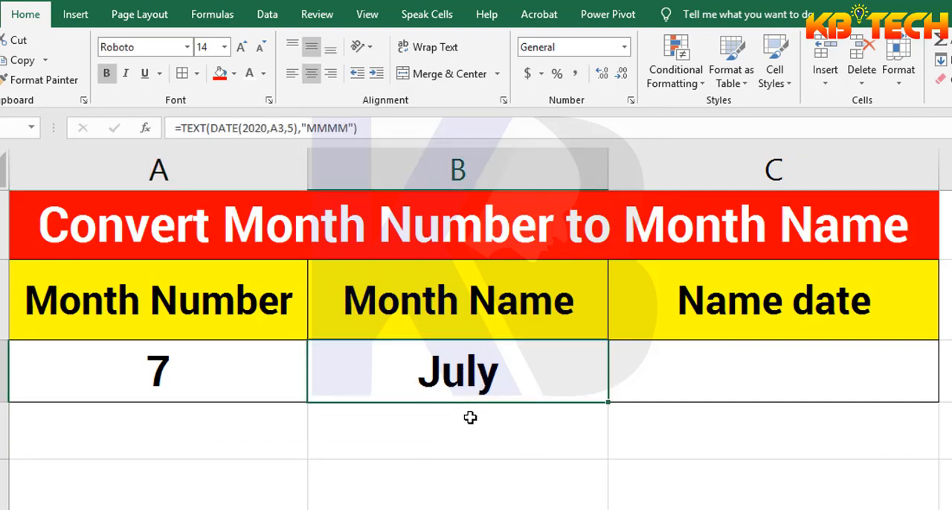
pyautogui.click(746, 369)
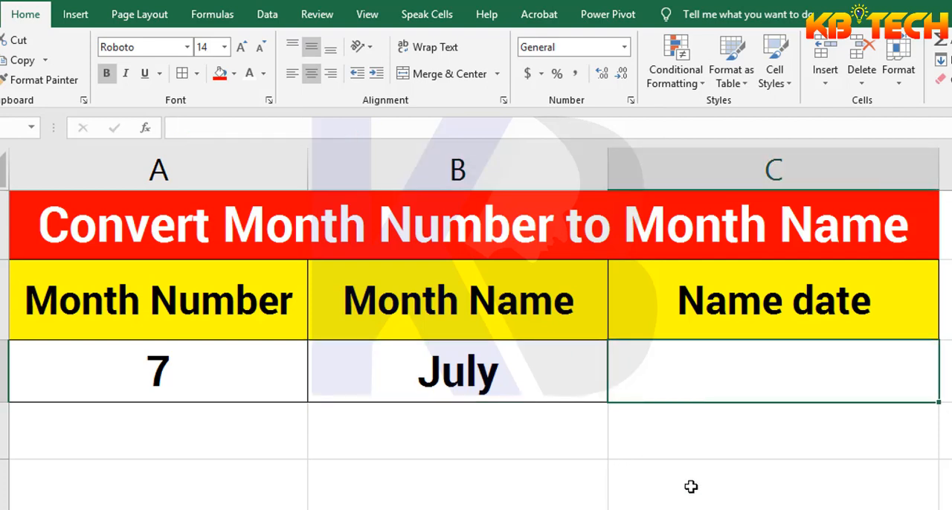
pyautogui.click(182, 375)
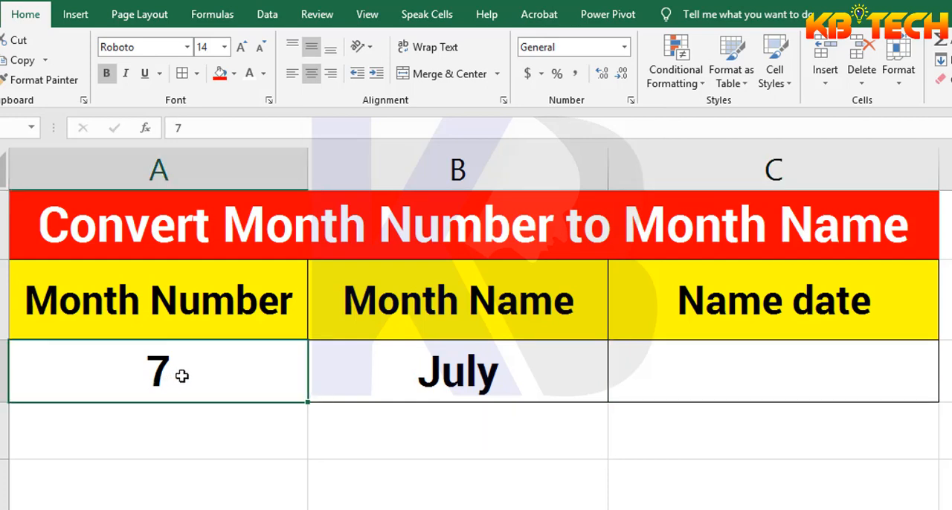
pyautogui.click(770, 380)
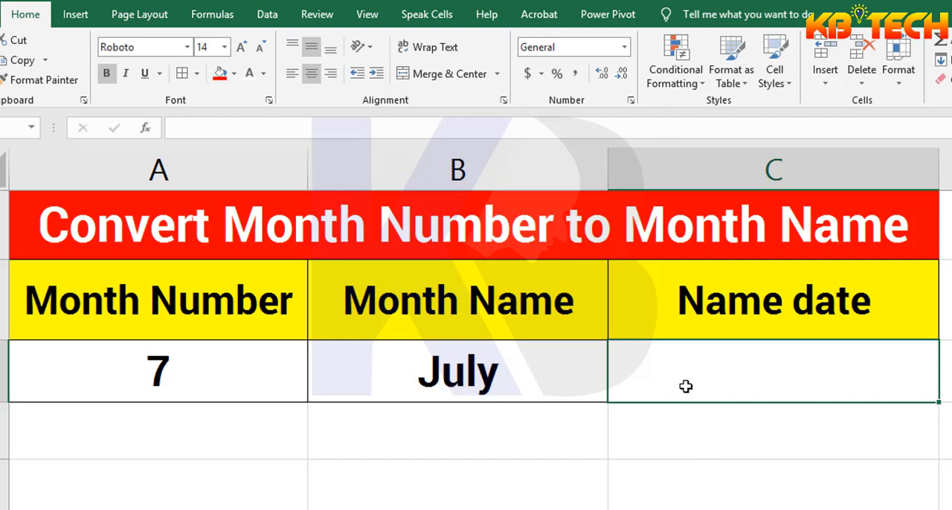
pyautogui.write('=')
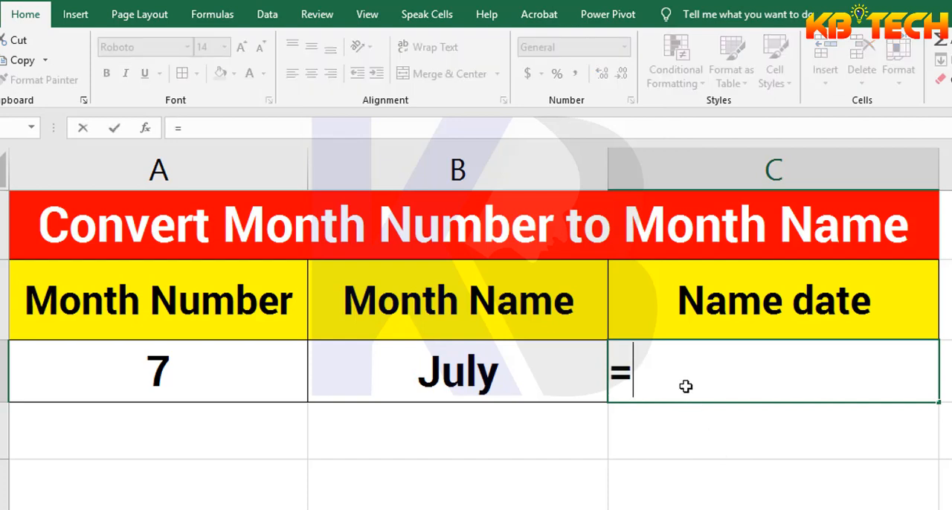
pyautogui.write('te')
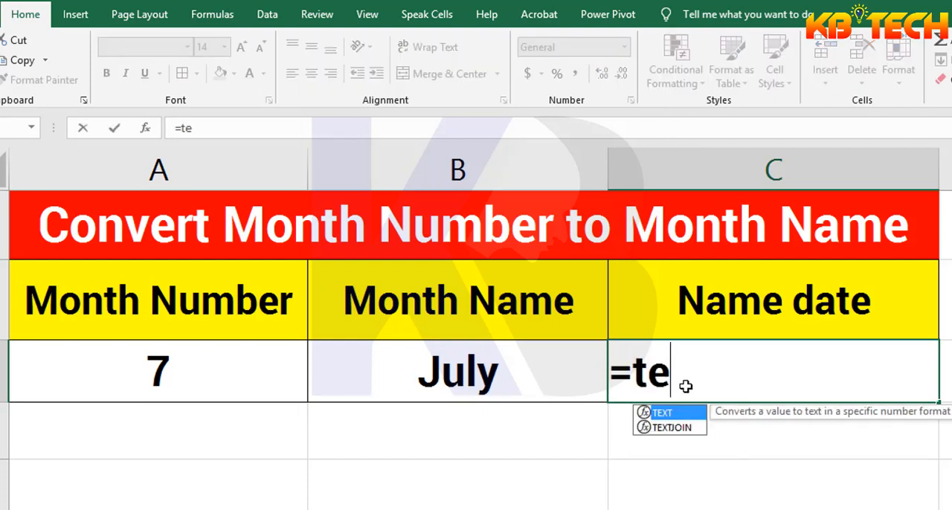
pyautogui.press('Tab')
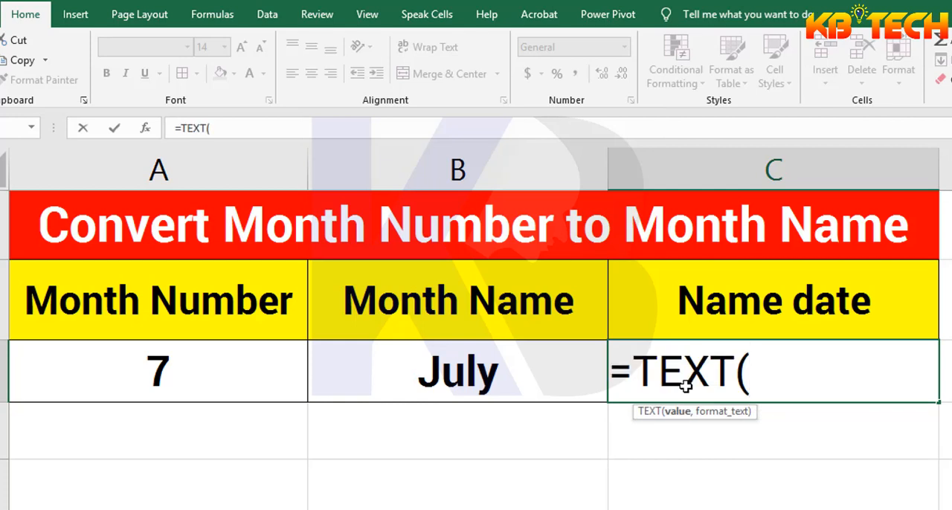
pyautogui.write('dat')
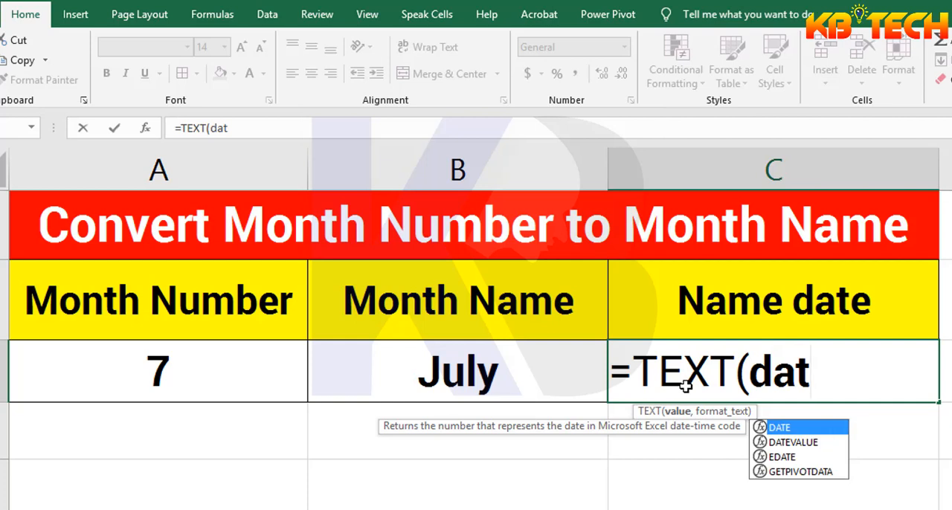
pyautogui.press('Tab')
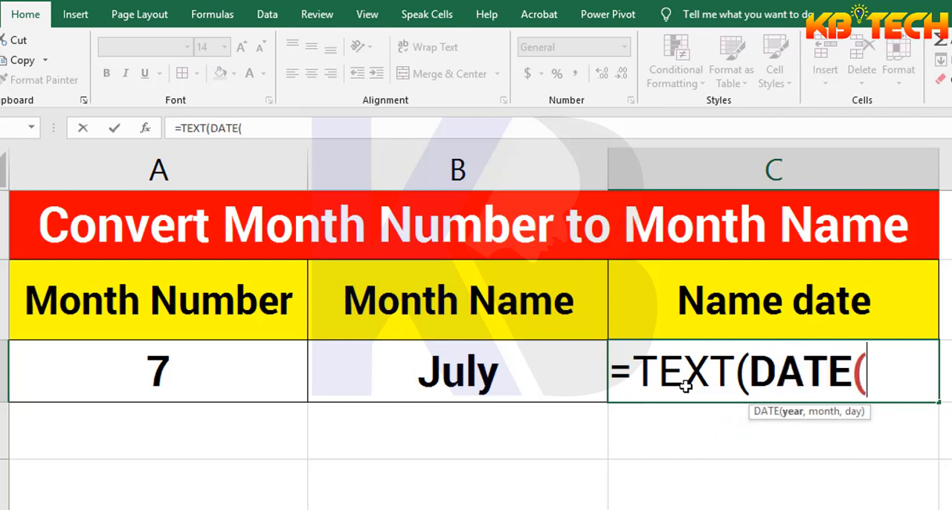
# Enter year 2020, month from cell A3 and day 05 as the DATE arguments in C3, and close the DATE function
pyautogui.write('2020')
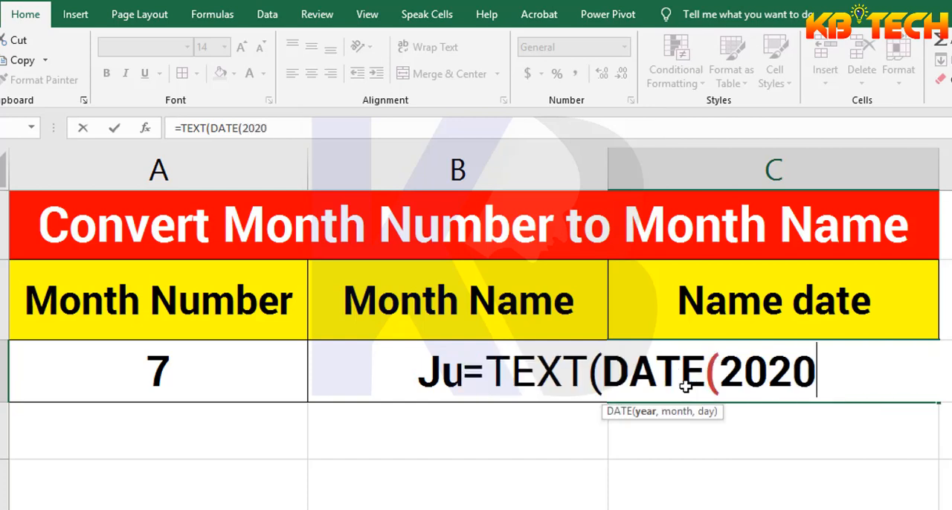
pyautogui.write(',')
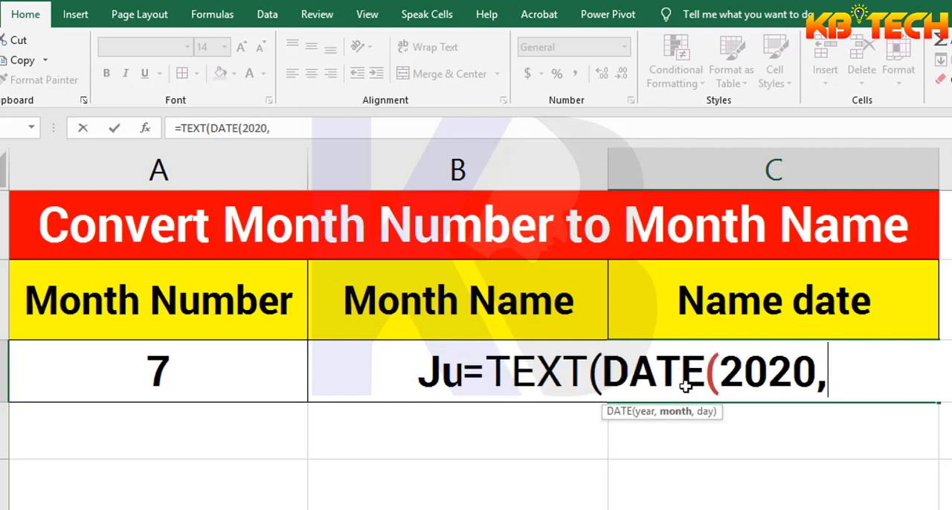
pyautogui.click(192, 375)
pyautogui.write(',')
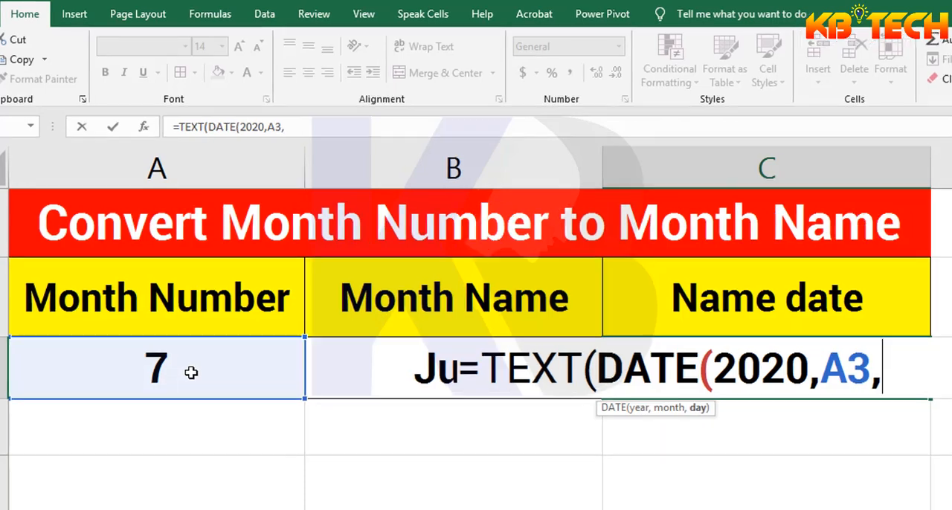
pyautogui.write('05')
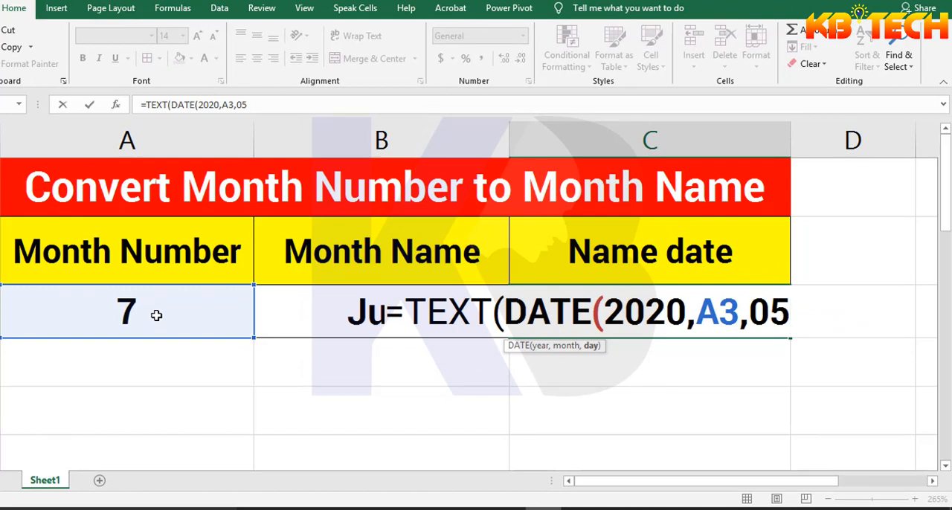
pyautogui.write(')')
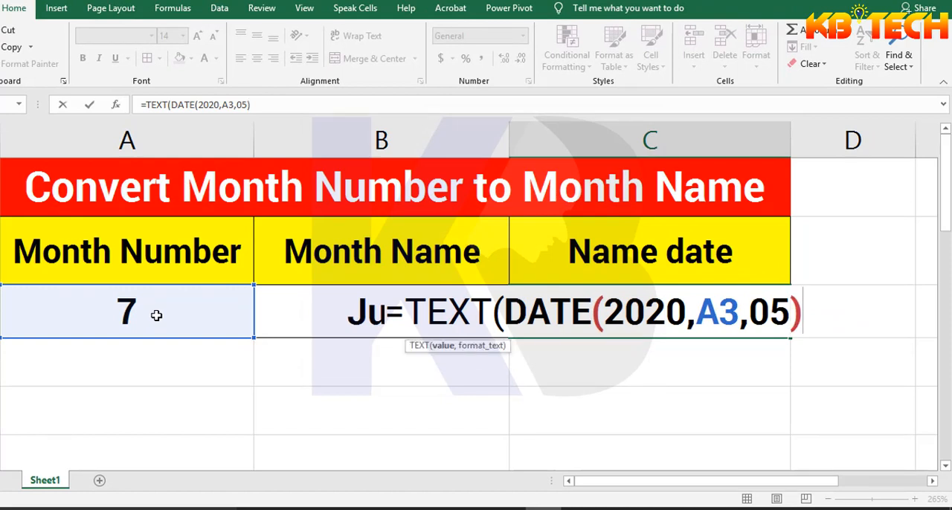
pyautogui.write(',')
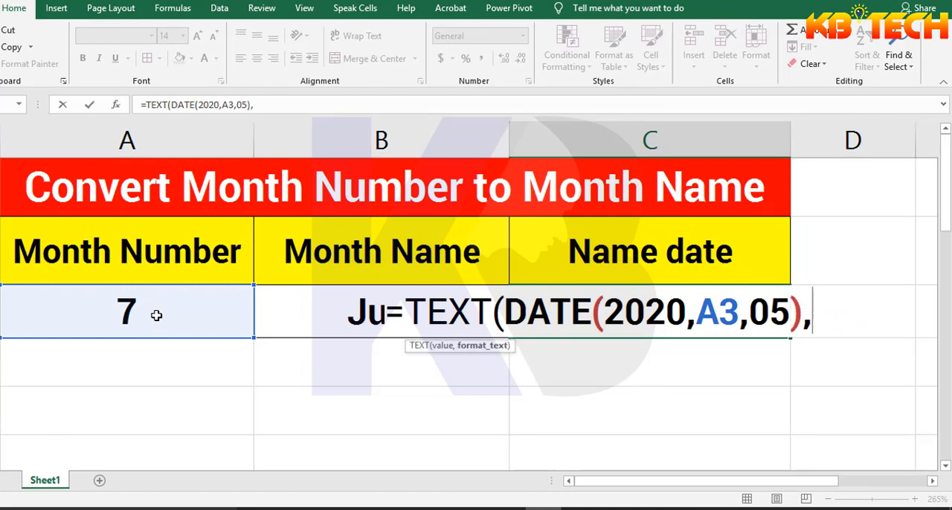
pyautogui.write('"DDD')
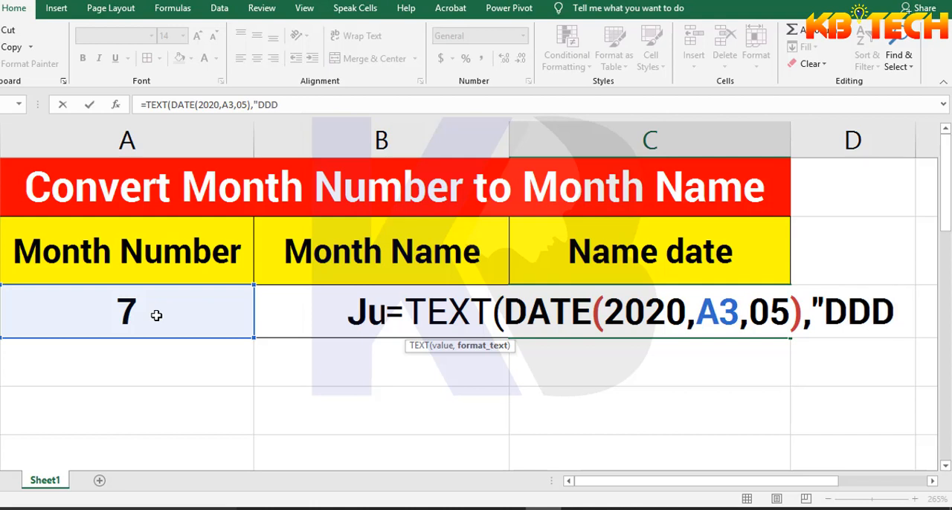
pyautogui.write('")')
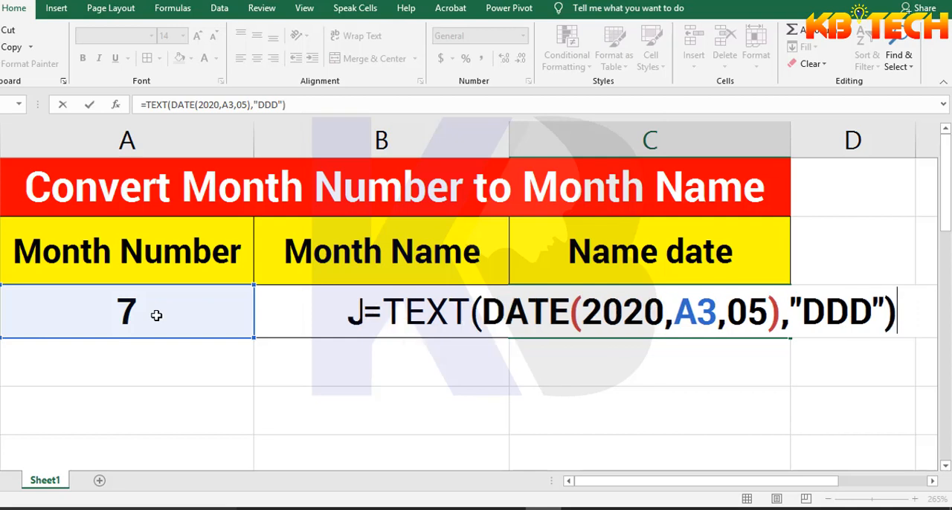
# Complete the TEXT formula in C3 with the format text "DDD" and commit it
pyautogui.press('Return')
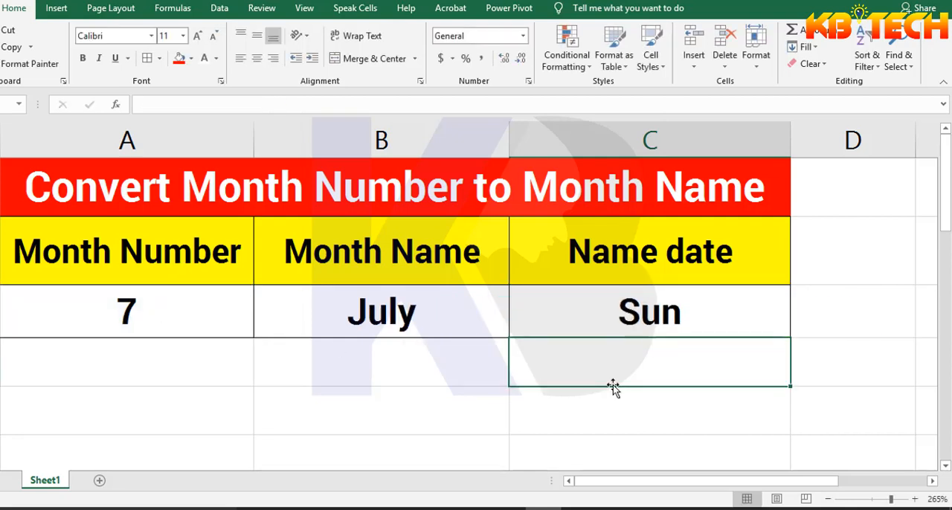
pyautogui.click(646, 315)
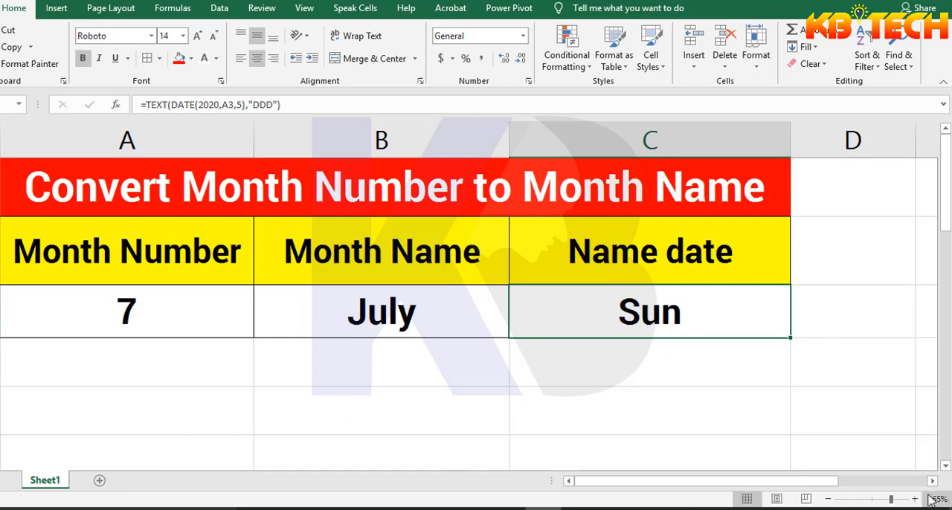
# Set the month number in cell A3 to 9 and check the formulas in B3 and C3
pyautogui.click(169, 303)
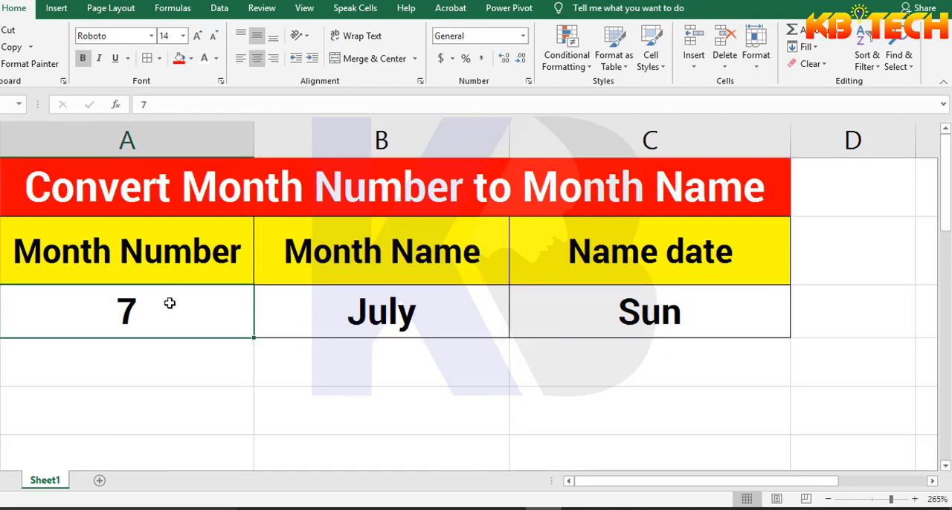
pyautogui.write('9')
pyautogui.press('Return')
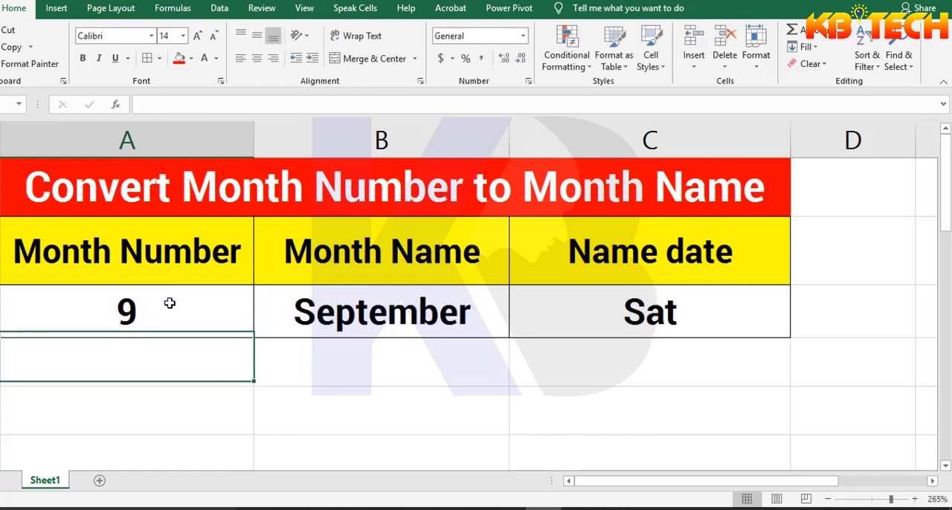
pyautogui.click(407, 318)
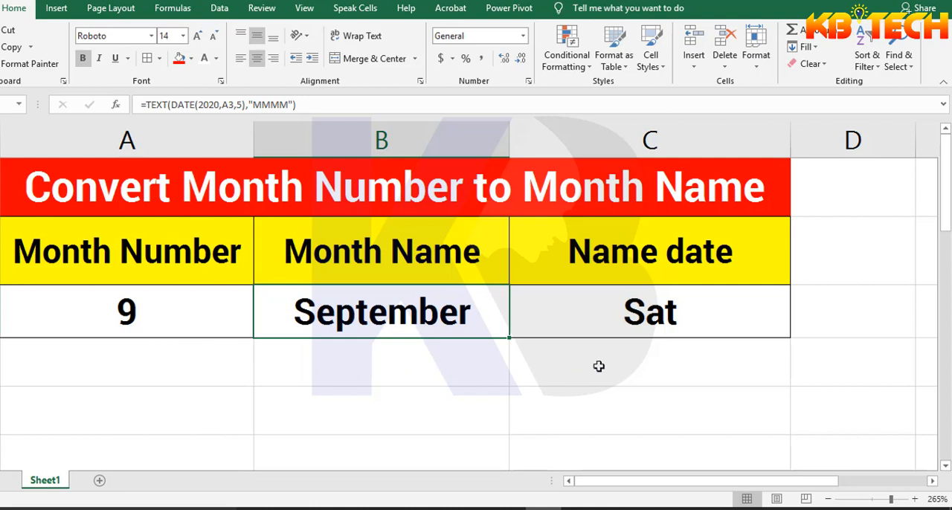
pyautogui.click(632, 320)
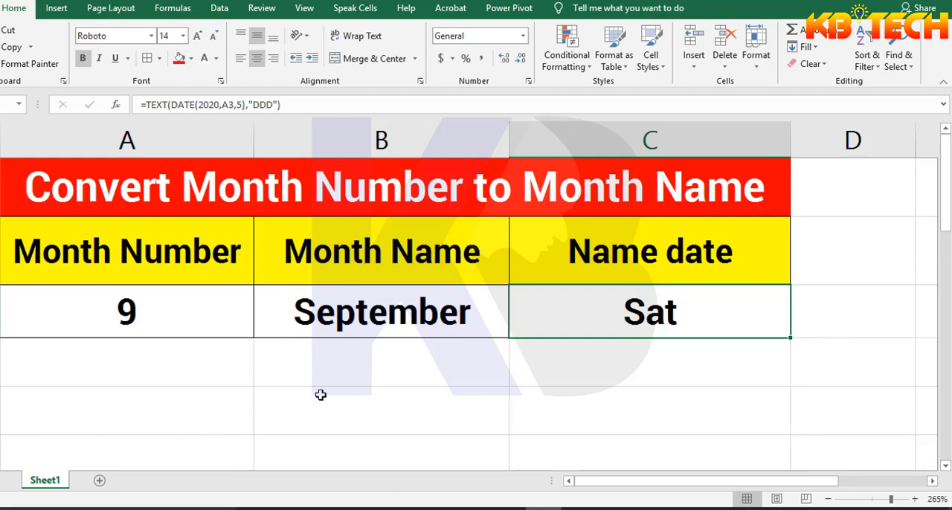
# Change the format text in the Name date formula in C3 to "DDDD" for the full weekday name
pyautogui.doubleClick(666, 312)
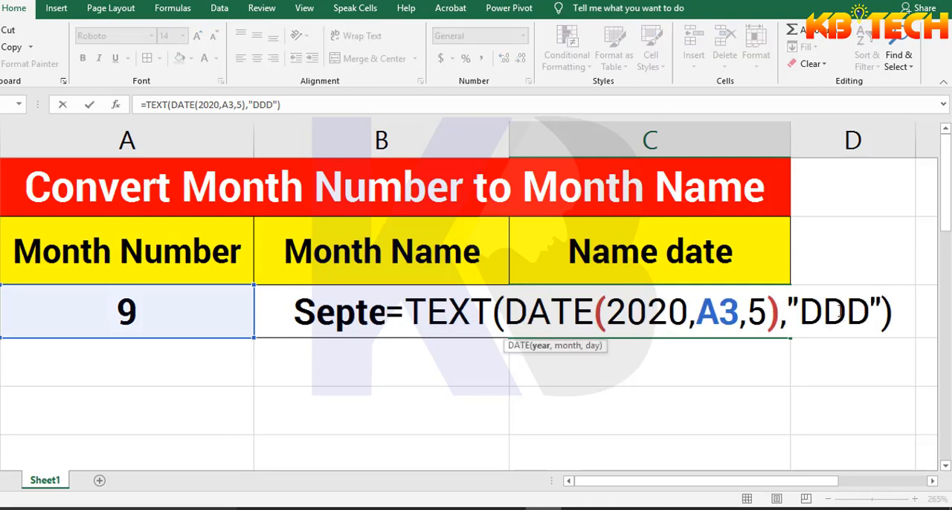
pyautogui.click(870, 307)
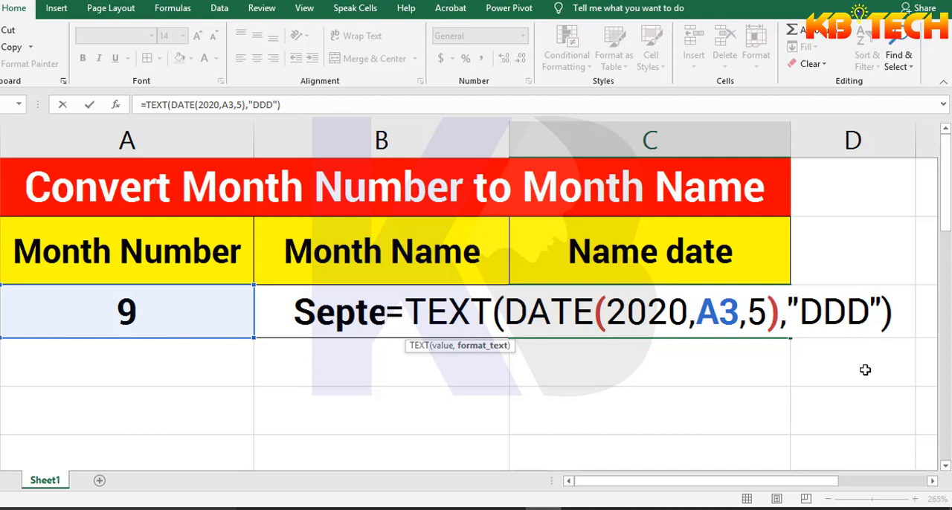
pyautogui.write('D')
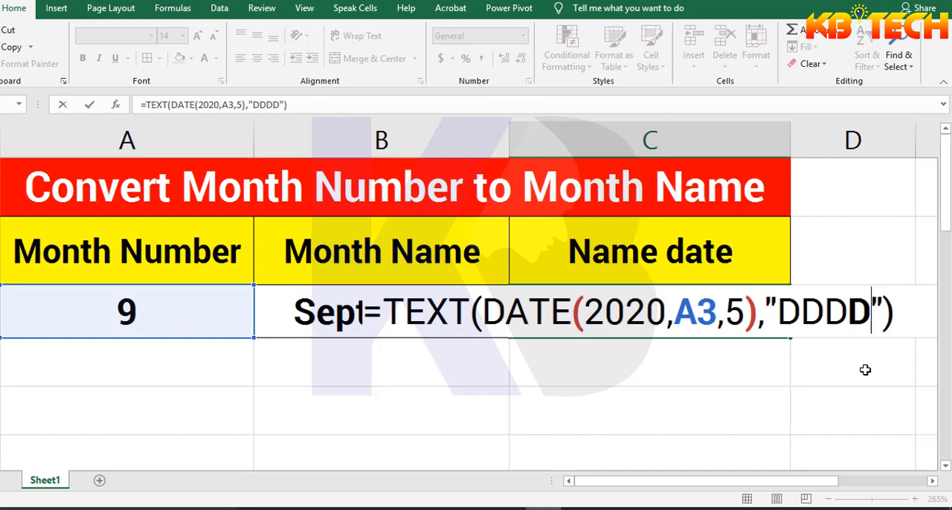
pyautogui.press('Return')
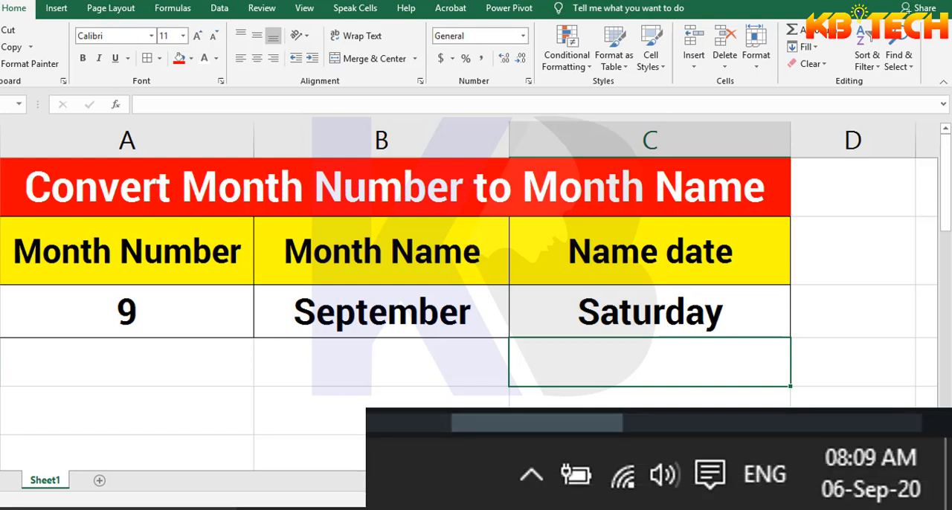
# Set the day argument of the DATE function in the C3 formula to 6 and commit it
pyautogui.click(659, 313)
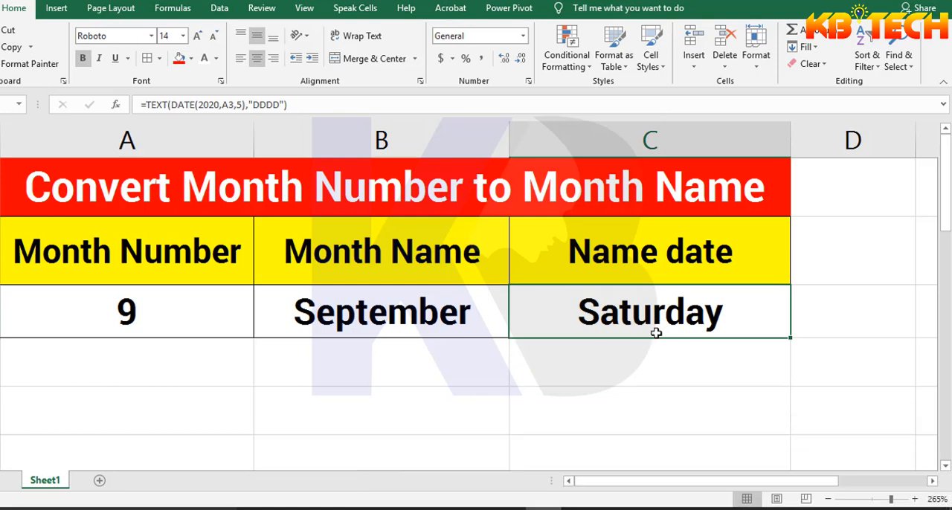
pyautogui.click(264, 106)
pyautogui.doubleClick(622, 312)
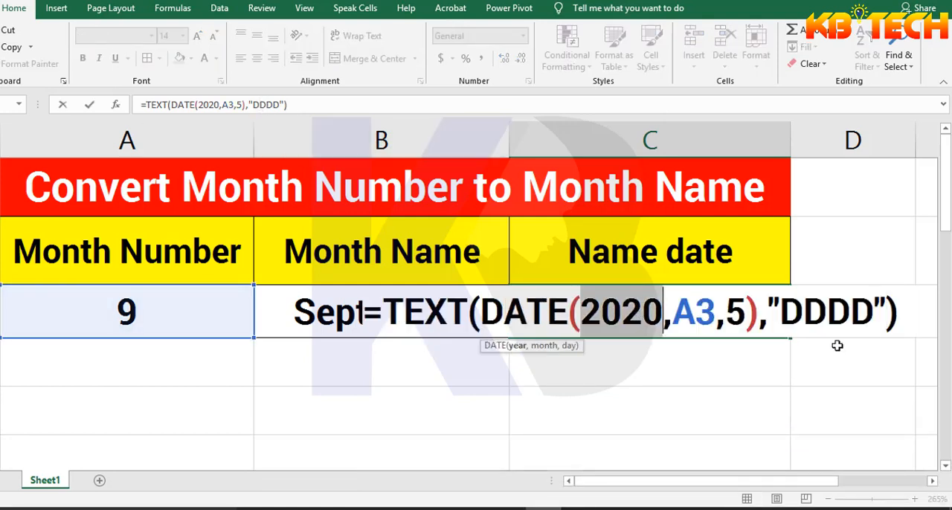
pyautogui.click(851, 313)
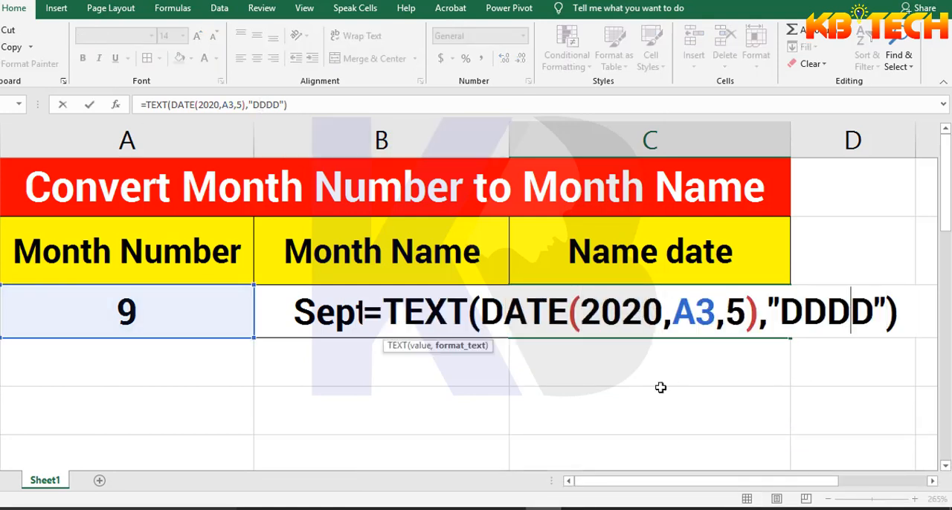
pyautogui.click(746, 312)
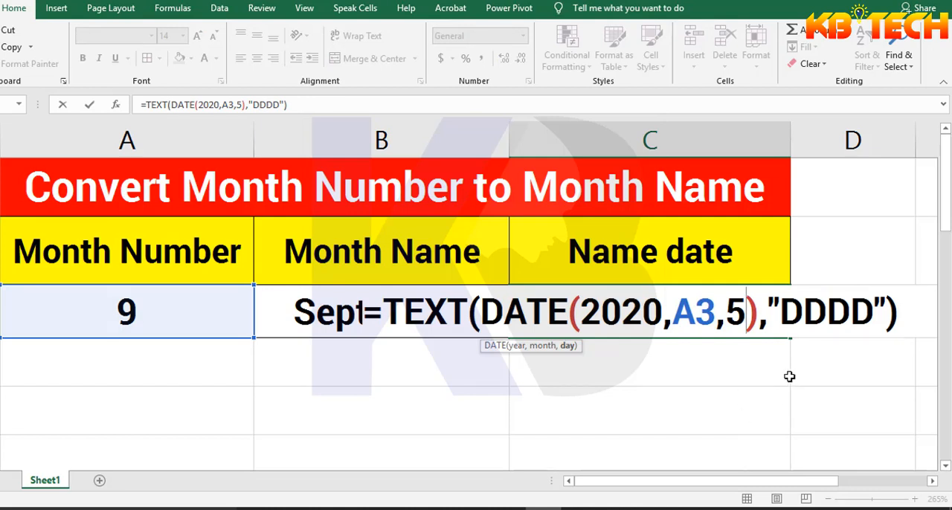
pyautogui.press('BackSpace')
pyautogui.write('6')
pyautogui.press('Return')
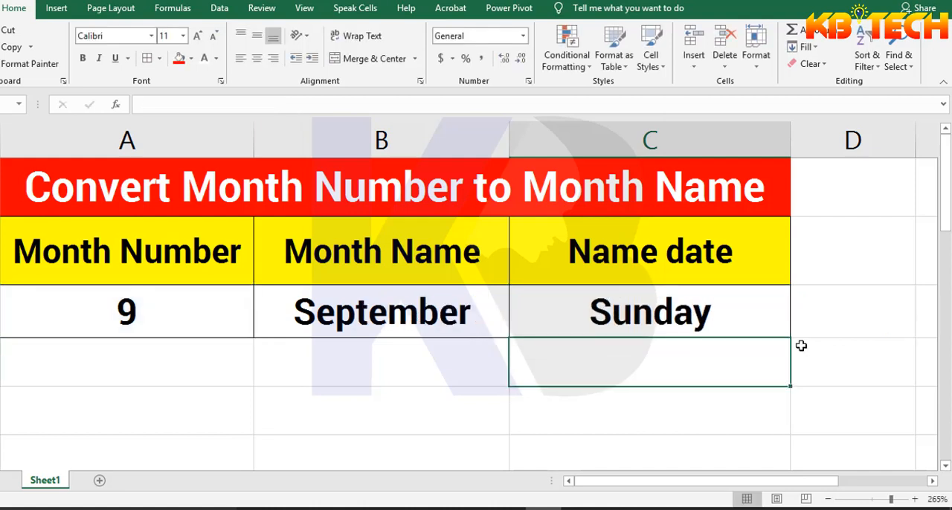
# Examine the month number in A3 and compare the formulas and results in B3 and C3
pyautogui.click(637, 306)
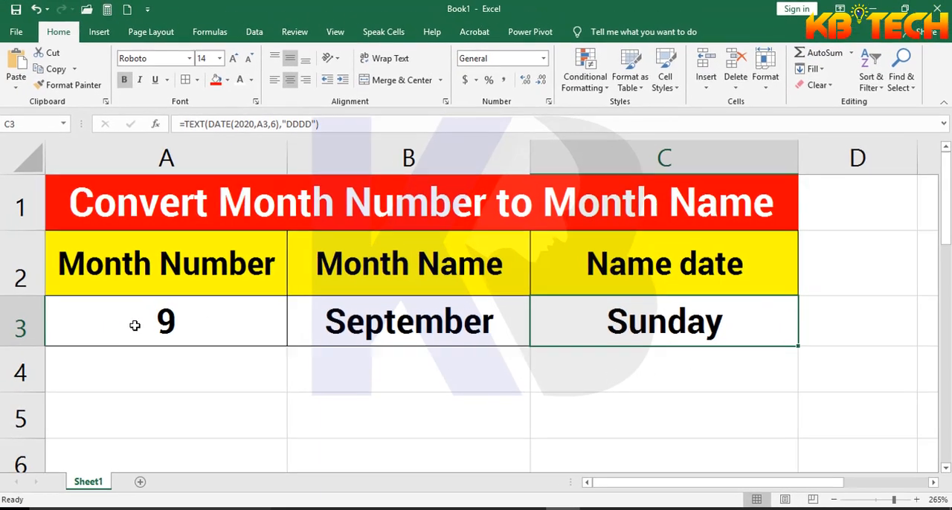
pyautogui.click(167, 316)
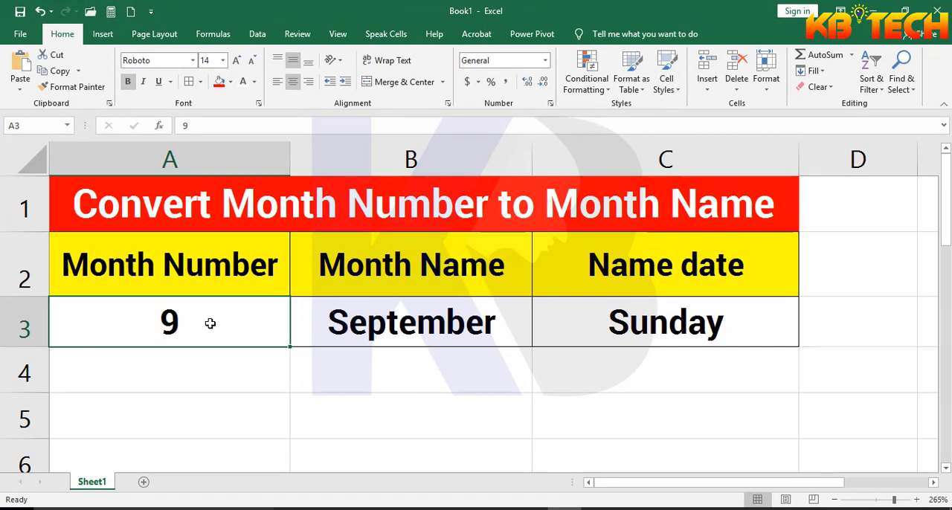
pyautogui.click(397, 333)
pyautogui.click(636, 327)
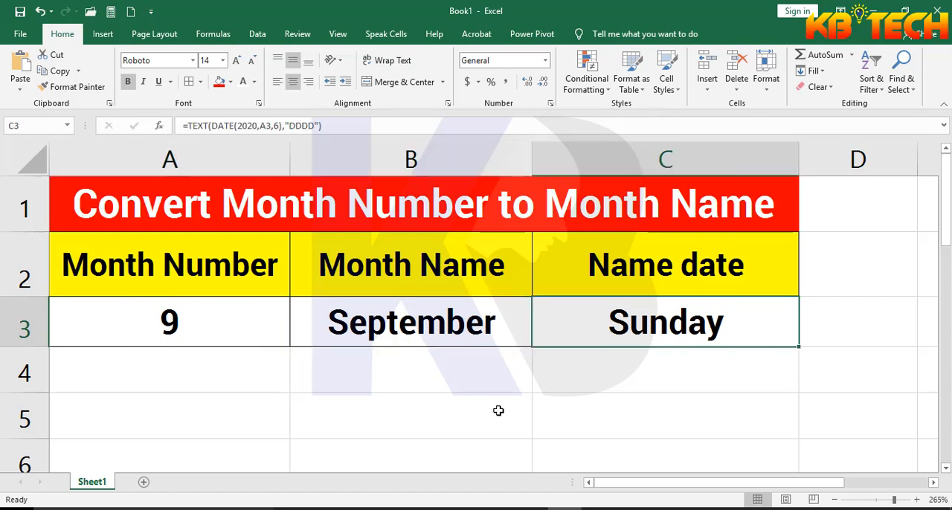
pyautogui.click(256, 324)
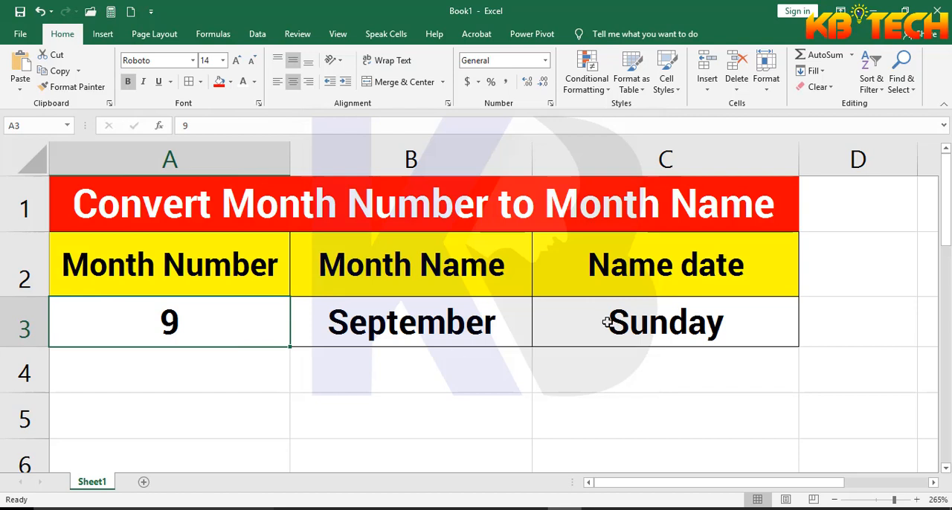
pyautogui.click(669, 323)
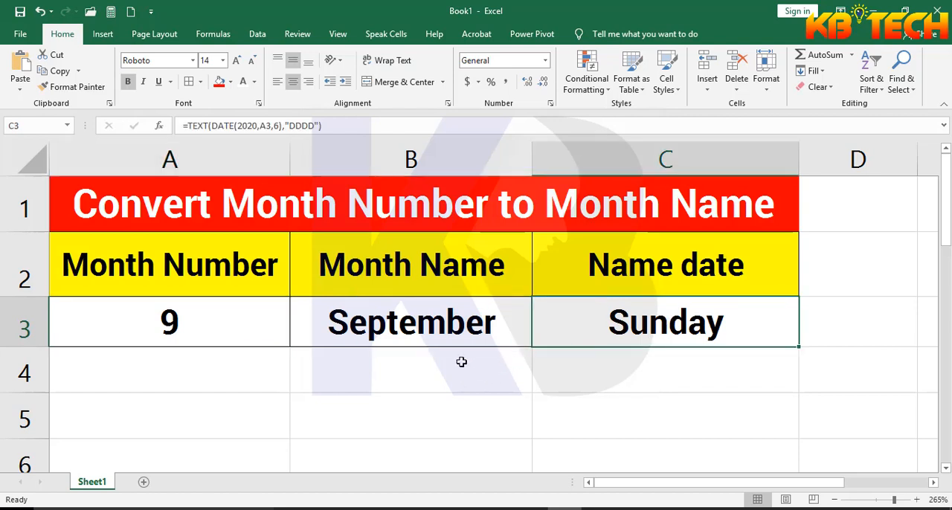
pyautogui.click(198, 339)
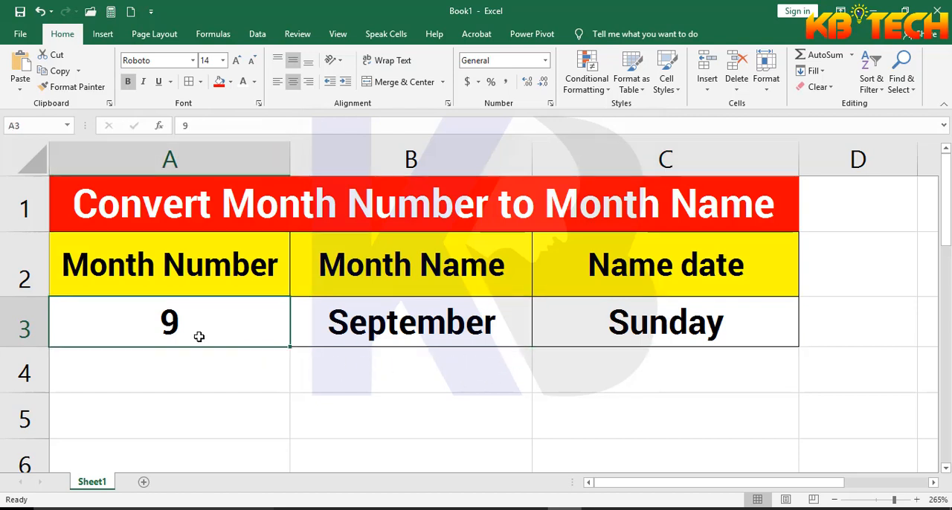
pyautogui.click(457, 321)
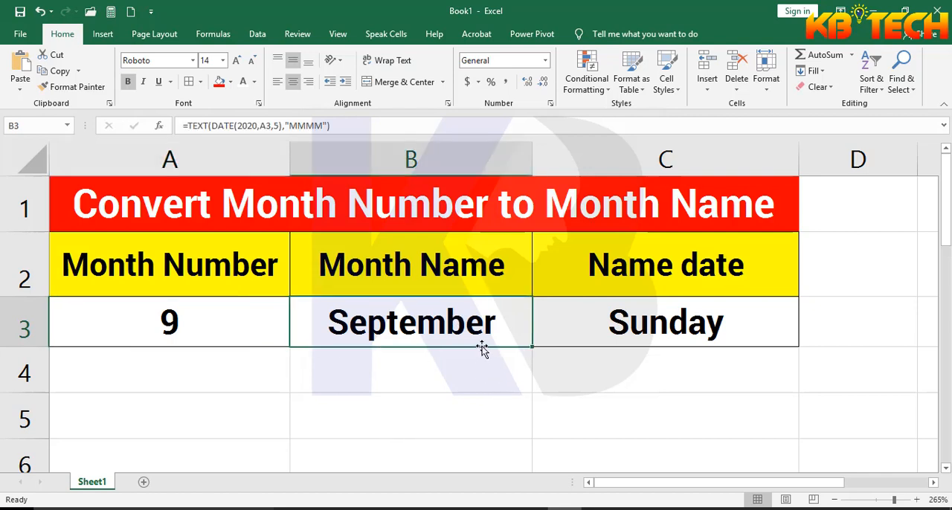
pyautogui.click(713, 330)
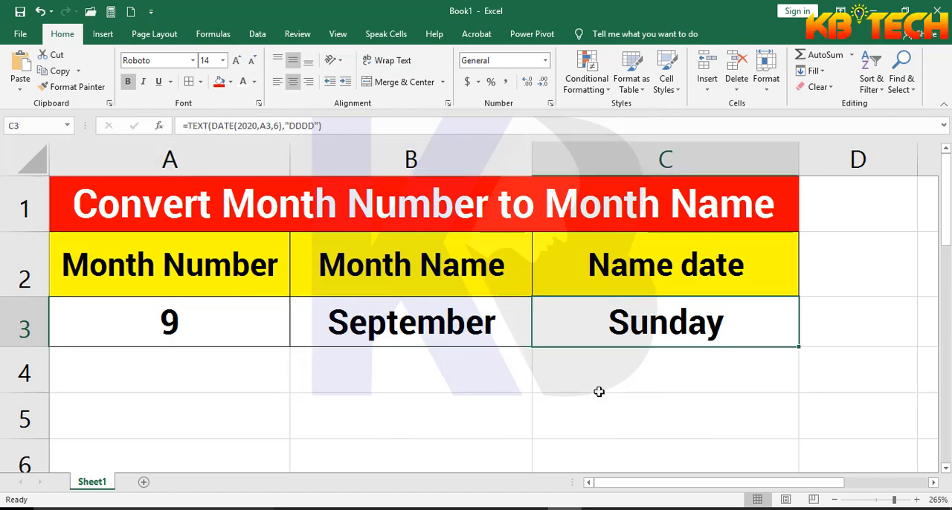
pyautogui.click(457, 330)
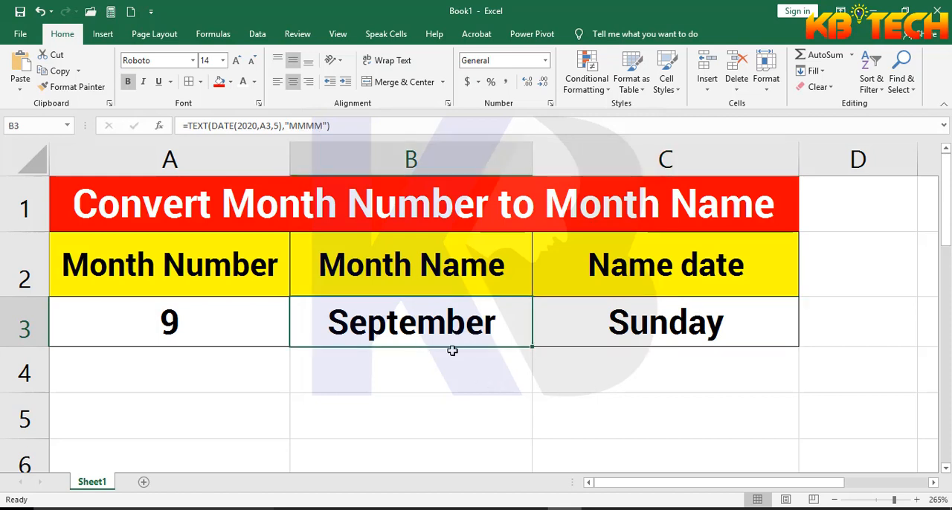
pyautogui.click(199, 324)
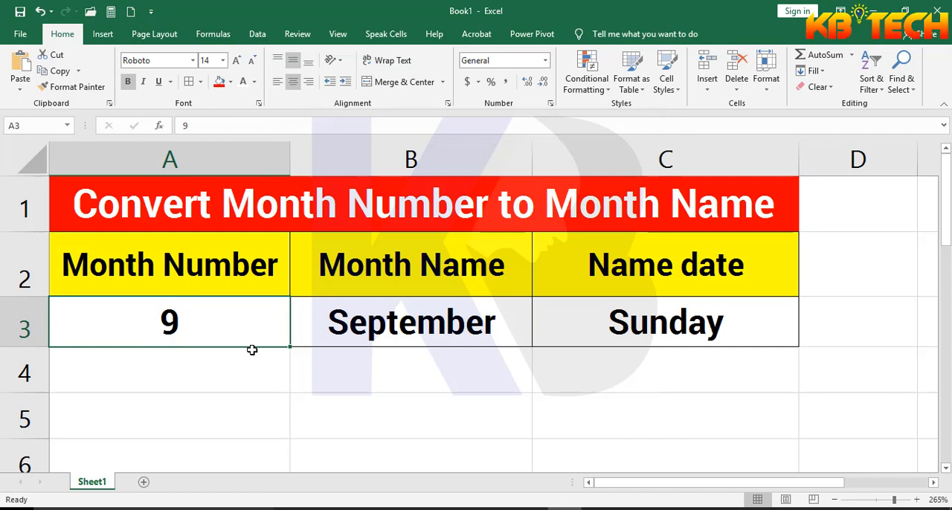
pyautogui.click(387, 316)
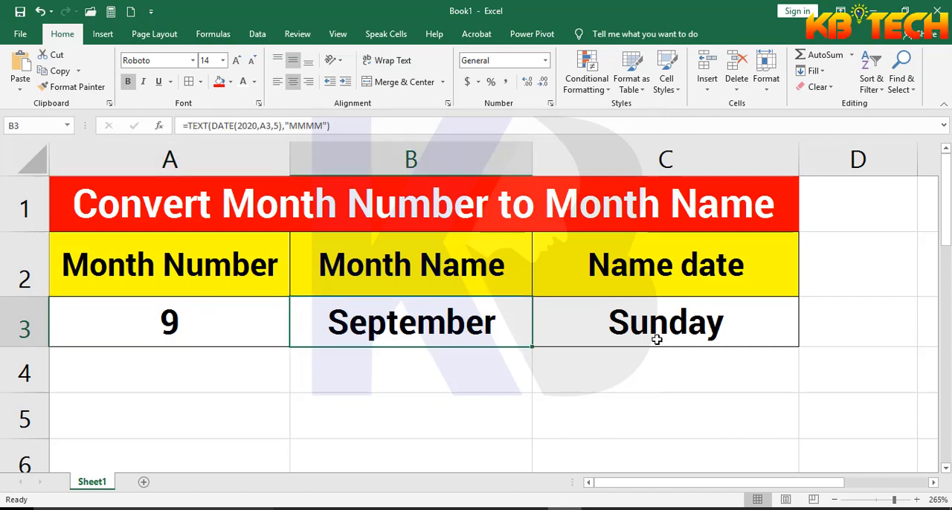
pyautogui.click(679, 334)
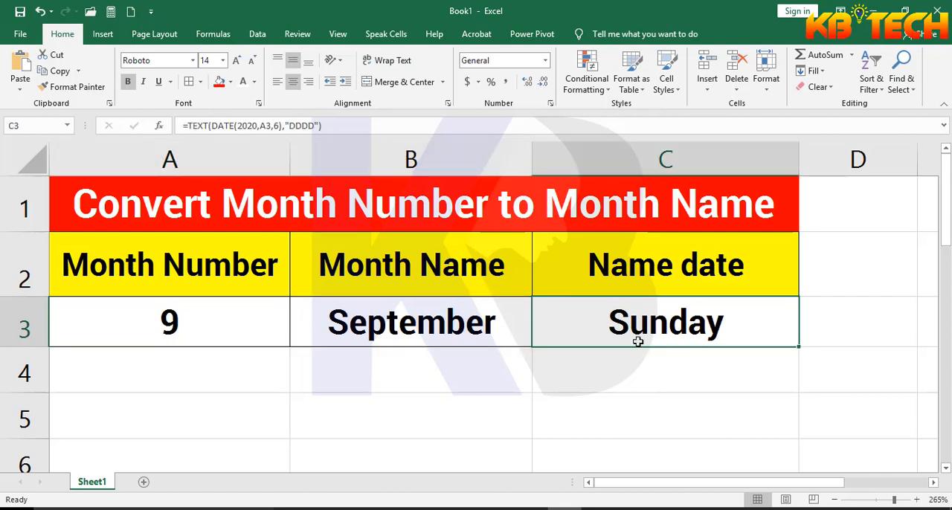
pyautogui.click(399, 332)
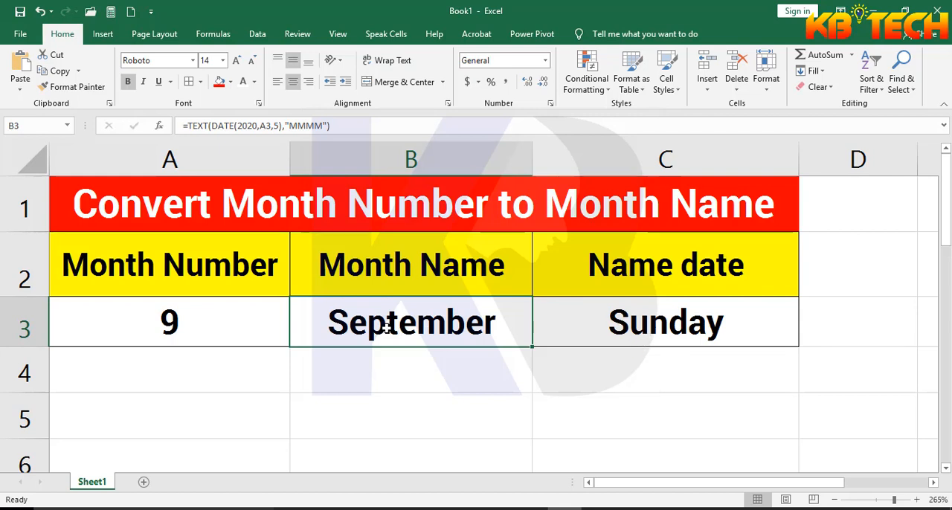
pyautogui.click(232, 328)
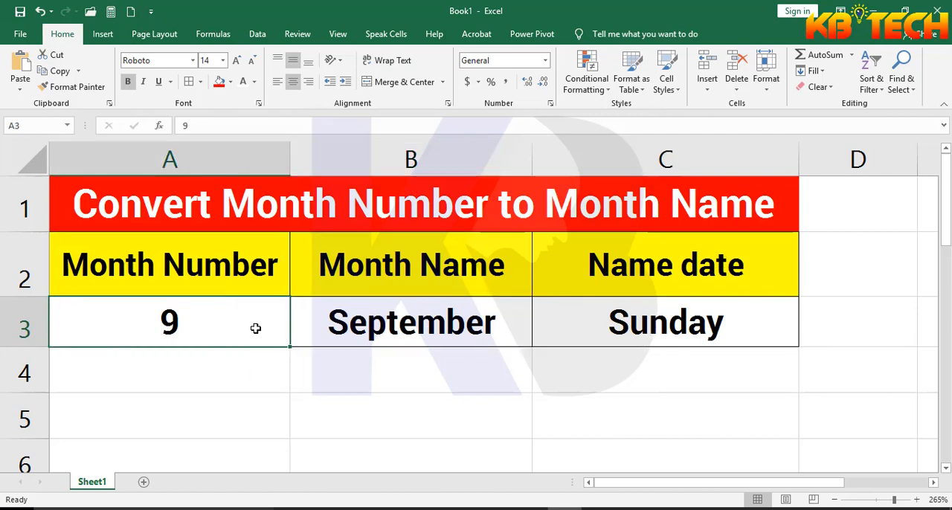
pyautogui.click(409, 319)
pyautogui.click(718, 324)
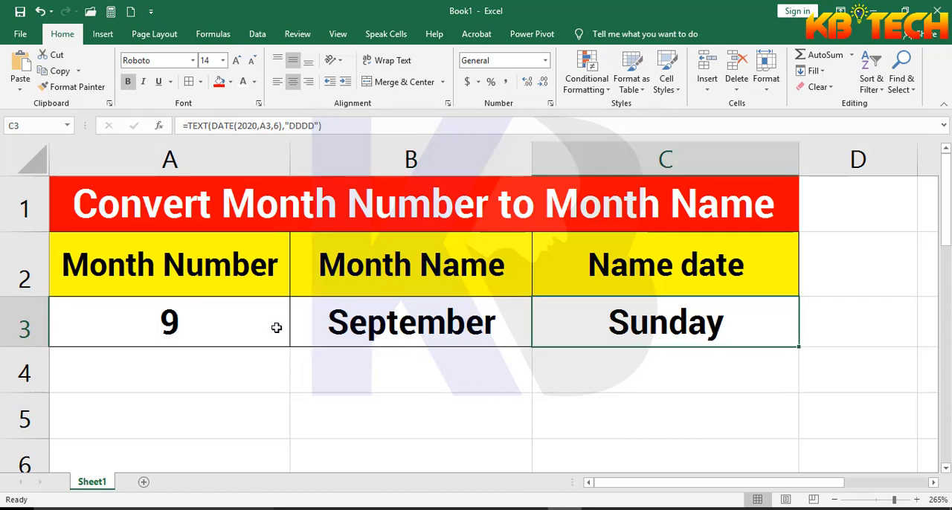
pyautogui.click(246, 327)
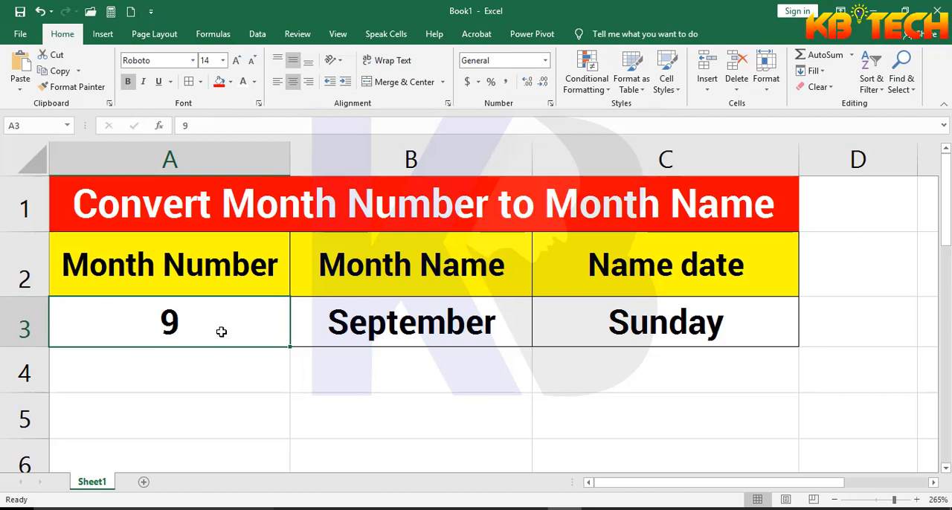
pyautogui.click(474, 326)
pyautogui.click(690, 327)
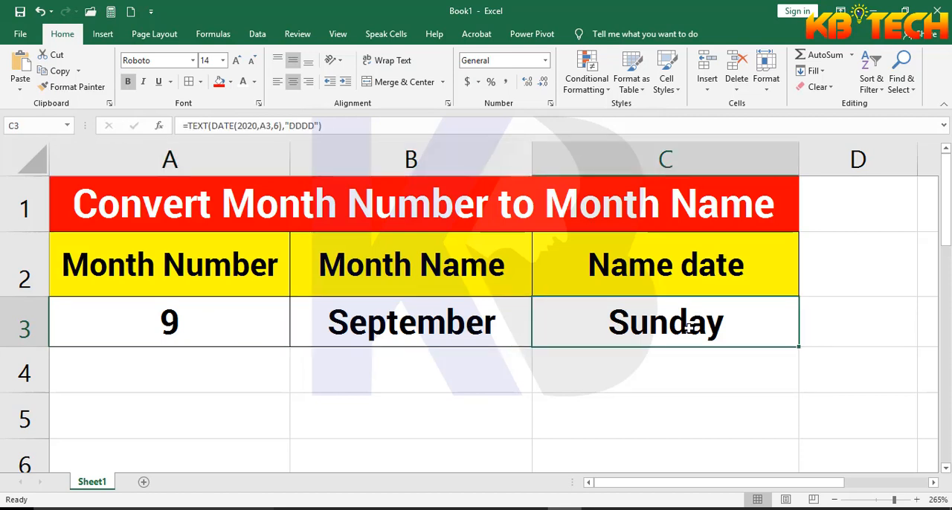